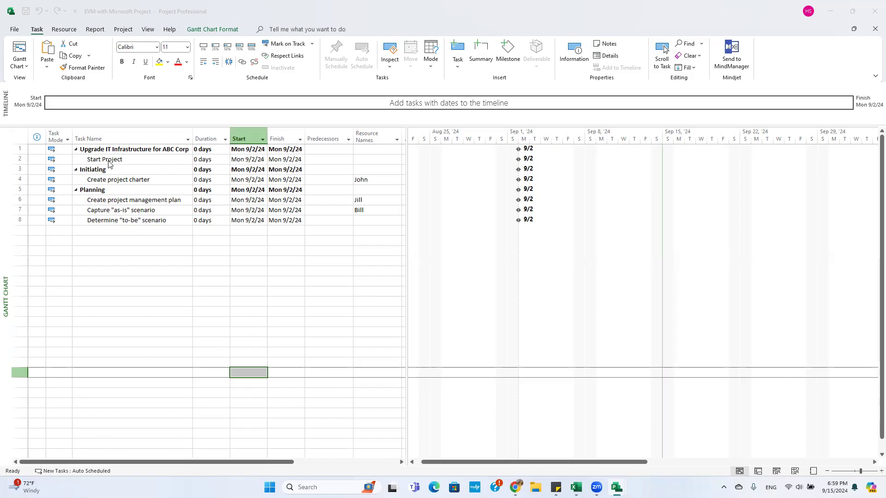
click(124, 165)
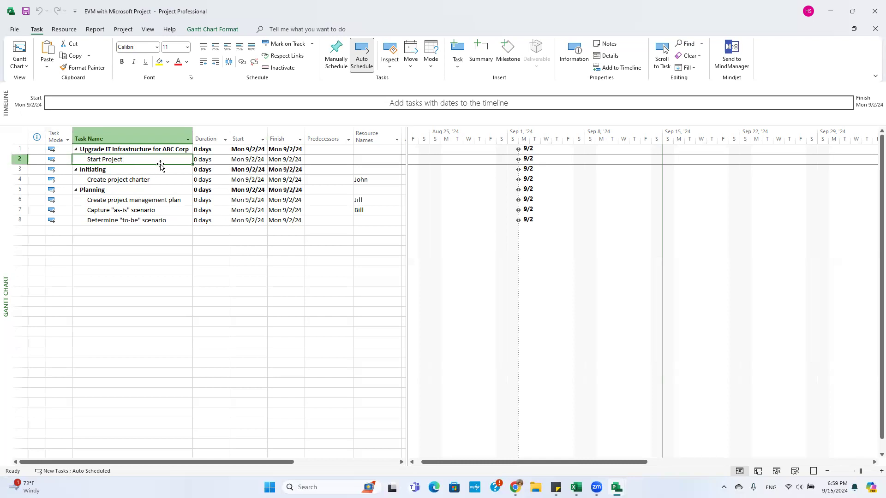
click(210, 162)
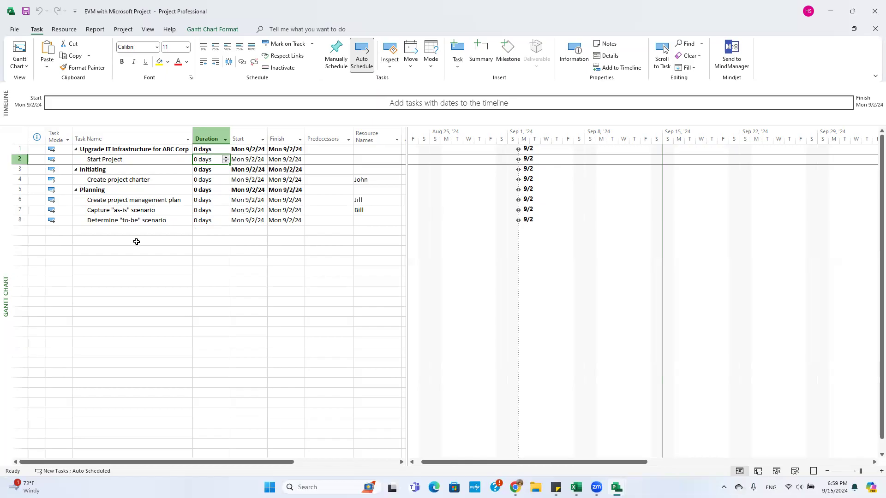
click(133, 201)
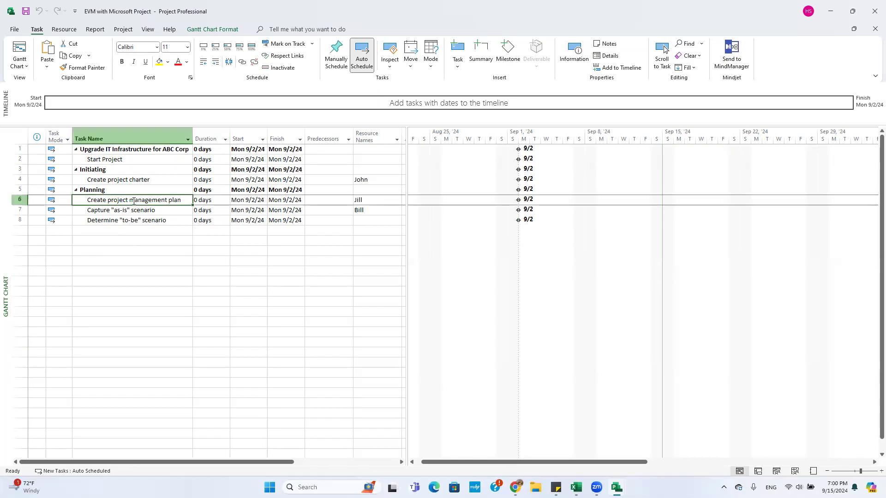
click(123, 159)
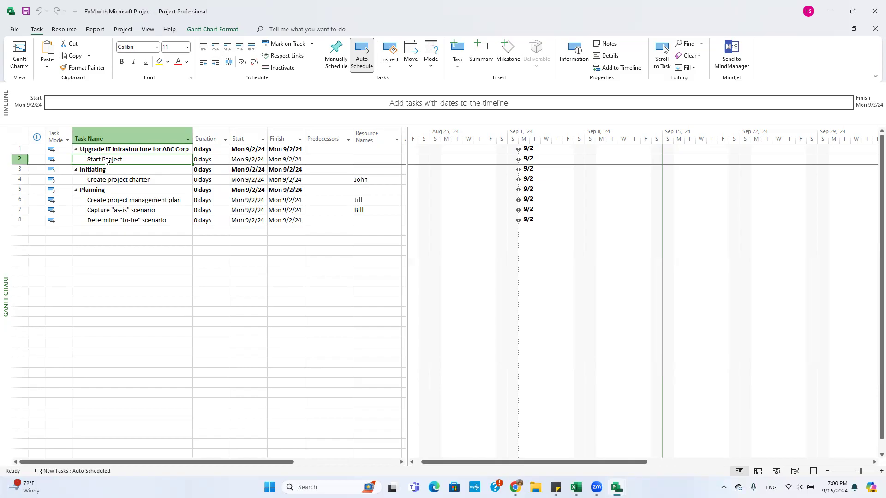
- Check the start date and current date in the project information
click(123, 29)
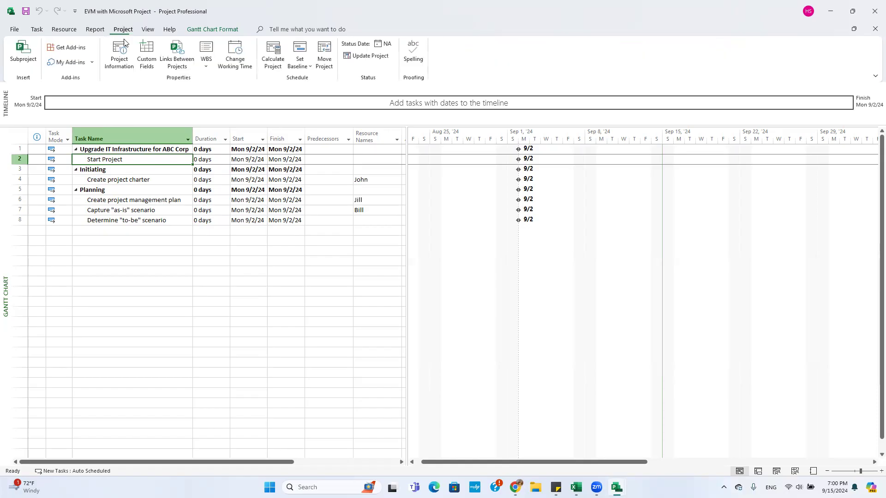
click(120, 64)
click(381, 158)
drag(381, 158, 346, 158)
click(386, 159)
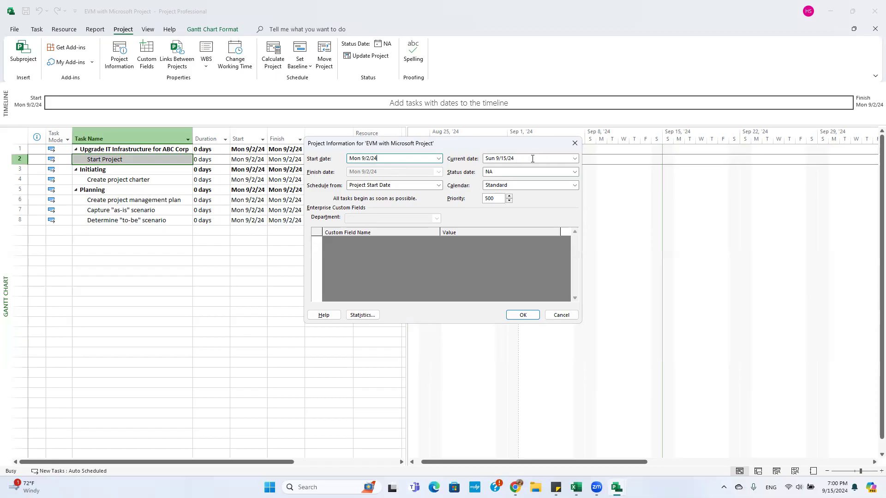
click(533, 159)
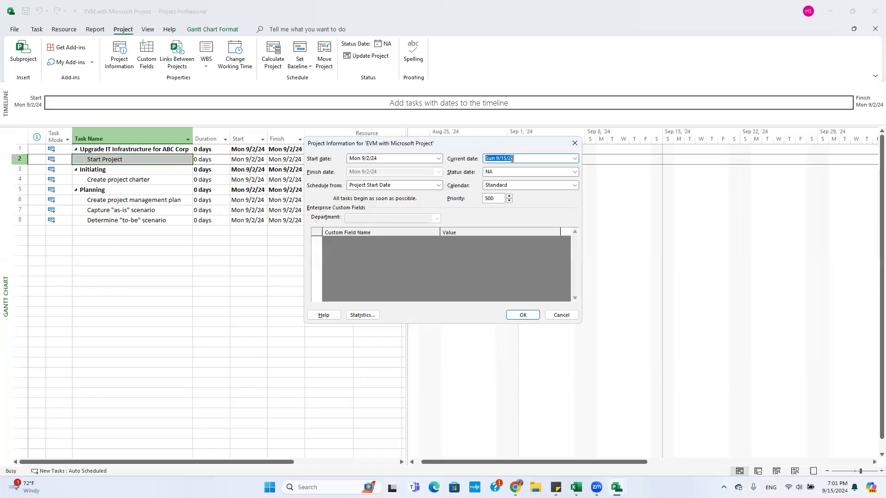
click(558, 316)
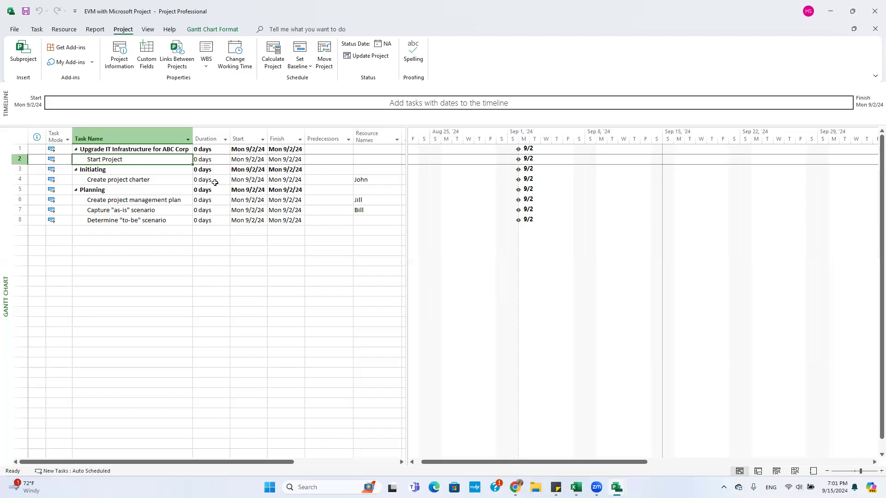
- Set the durations: 2 days for the project charter, 3 for the management plan, 4 for the "as-is" scenario and 5 for the "to-be" scenario
click(209, 181)
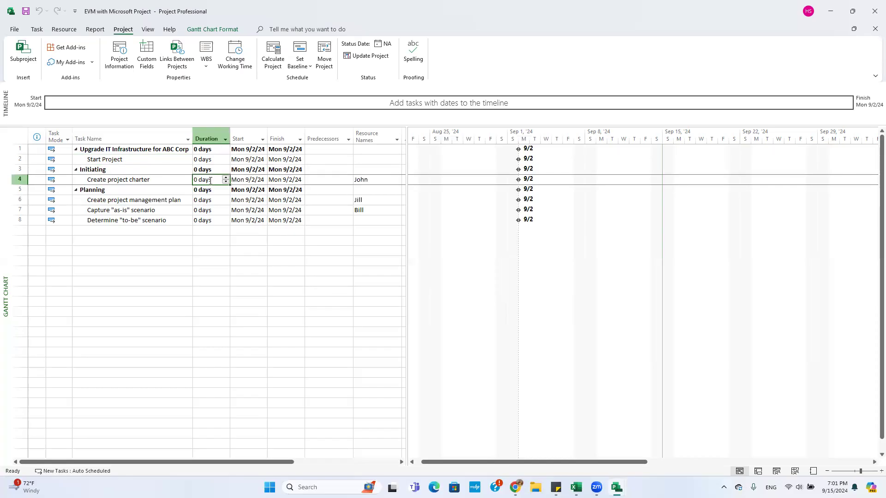
text(2)
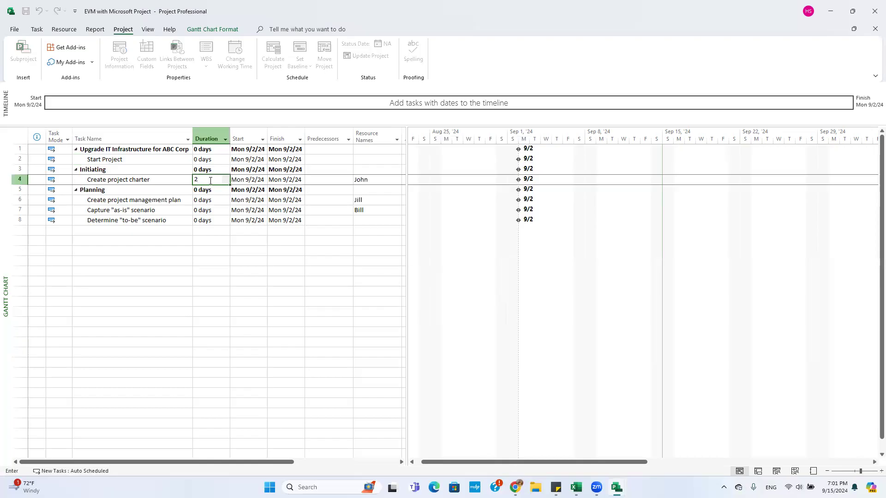
key(Return)
click(206, 202)
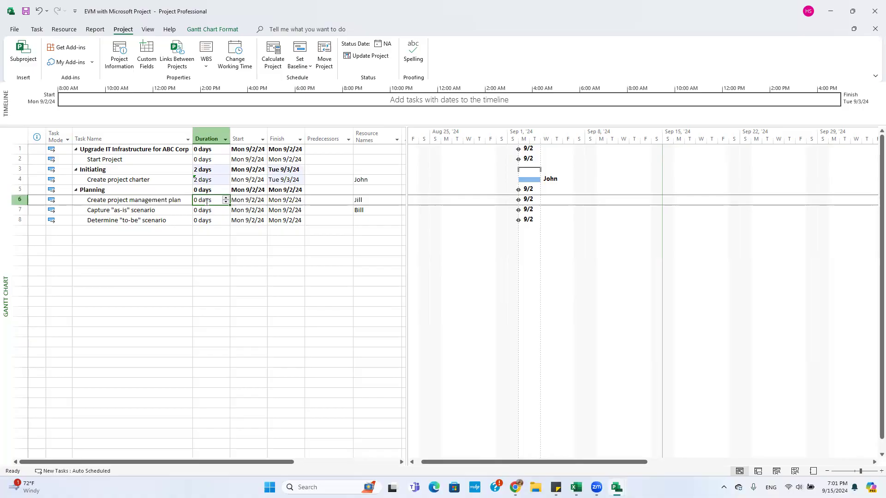
text(3)
key(Return)
text(4)
key(Return)
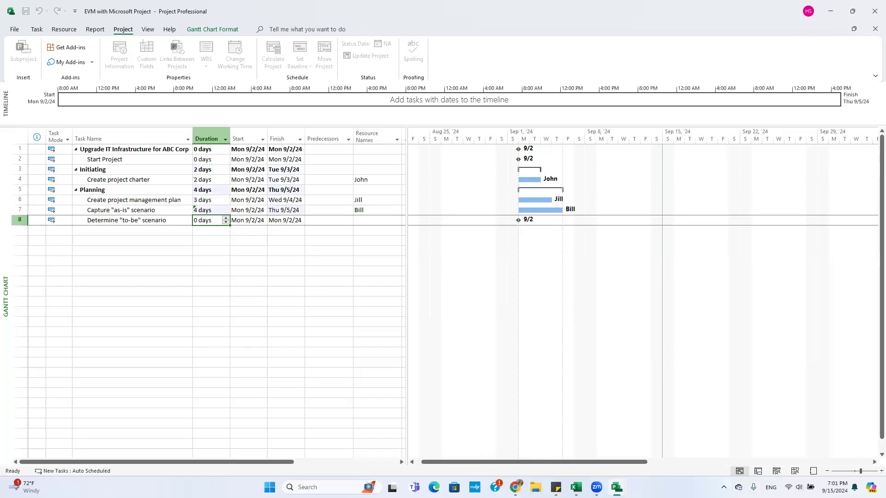
text(5)
key(Return)
click(261, 271)
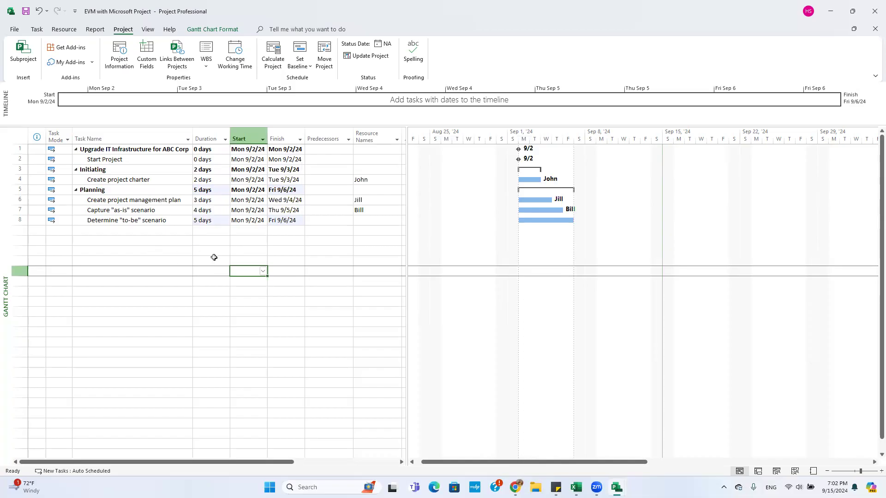
- Check the scheduling mode of all existing tasks and the scheduling mode options for new tasks
scroll(215, 258, down, 1)
scroll(215, 259, up, 1)
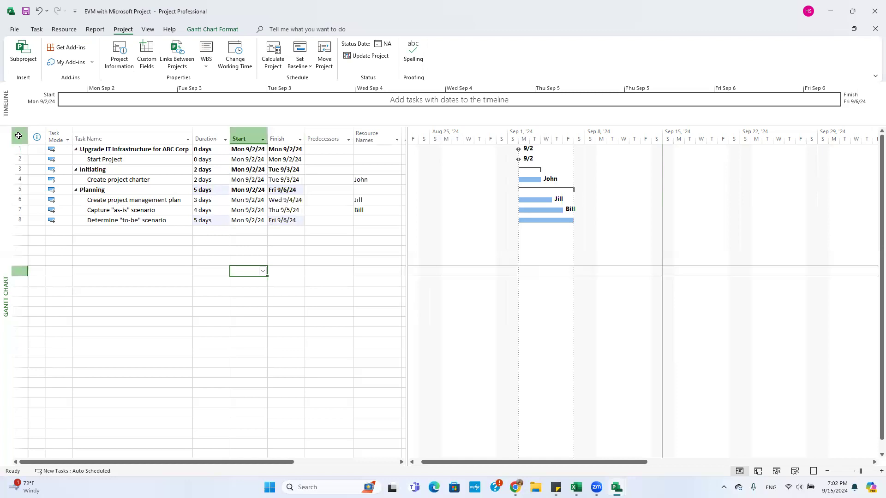
click(18, 135)
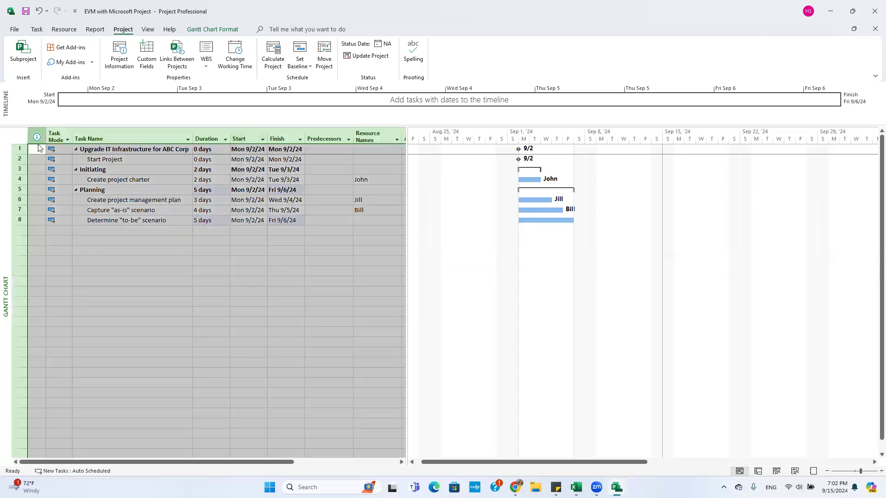
click(81, 471)
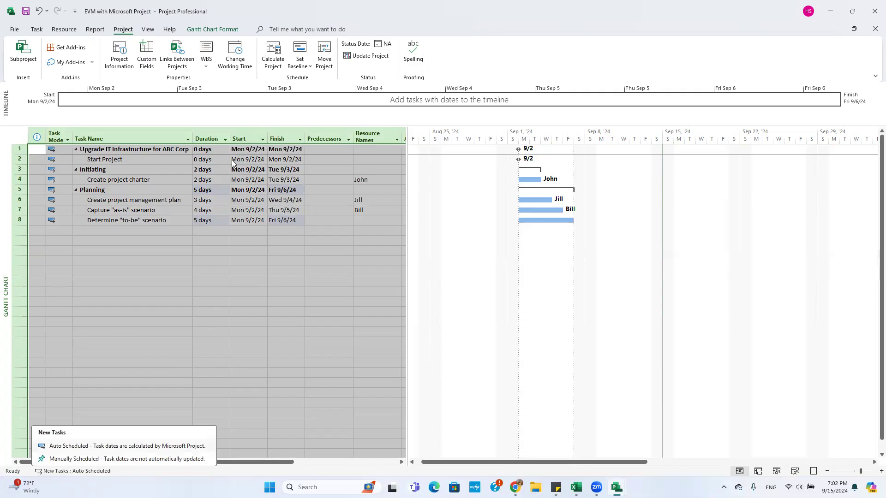
click(503, 43)
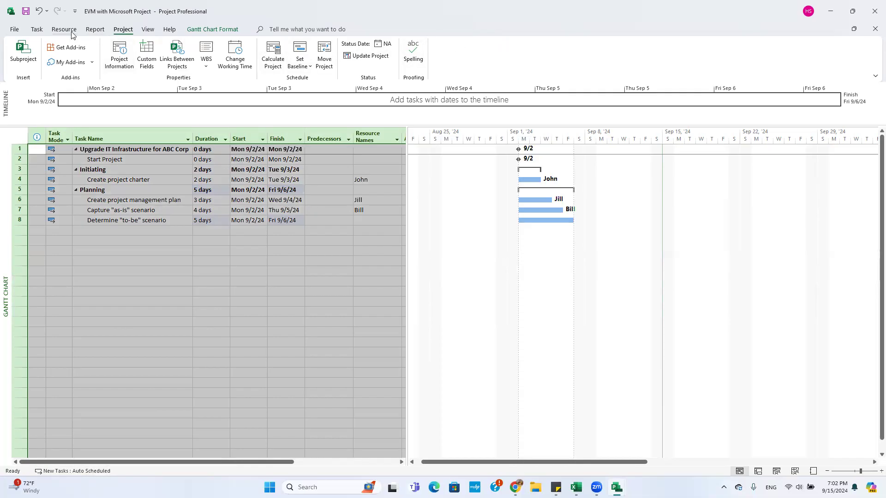
click(37, 29)
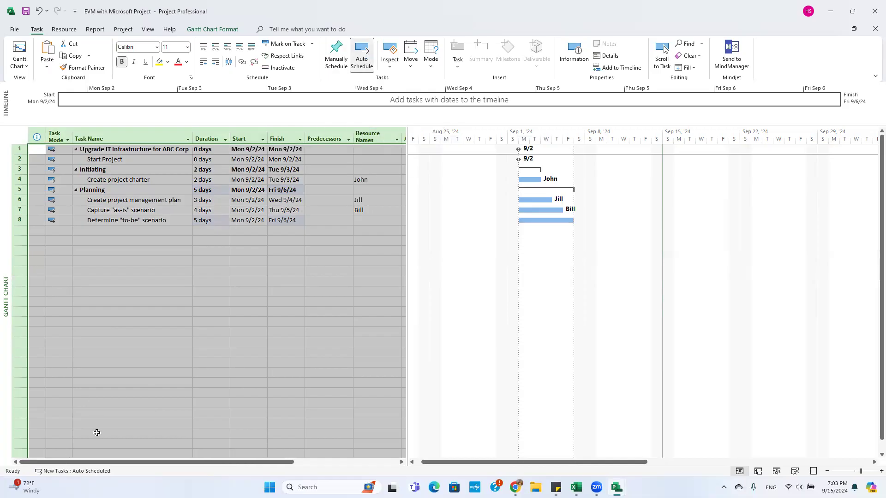
click(185, 310)
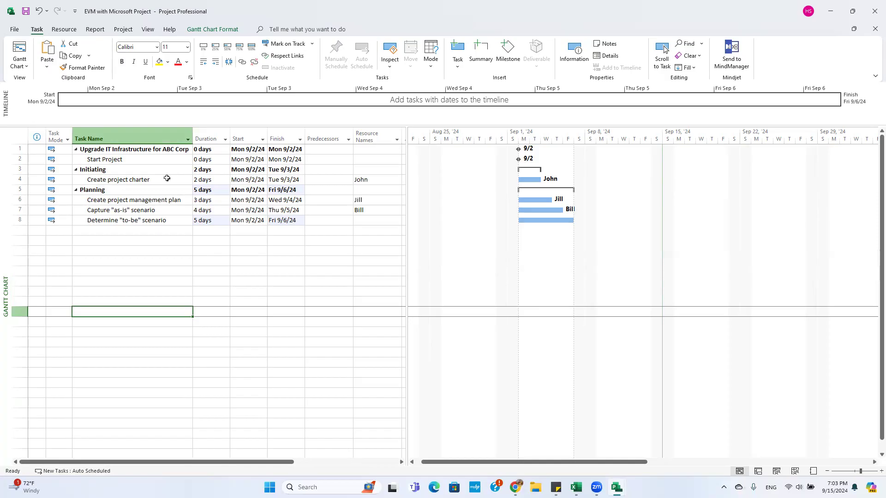
click(202, 252)
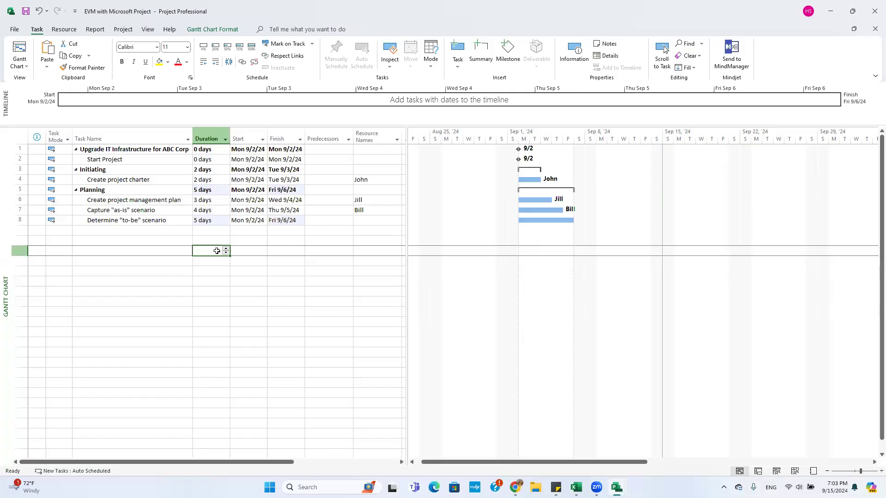
click(218, 240)
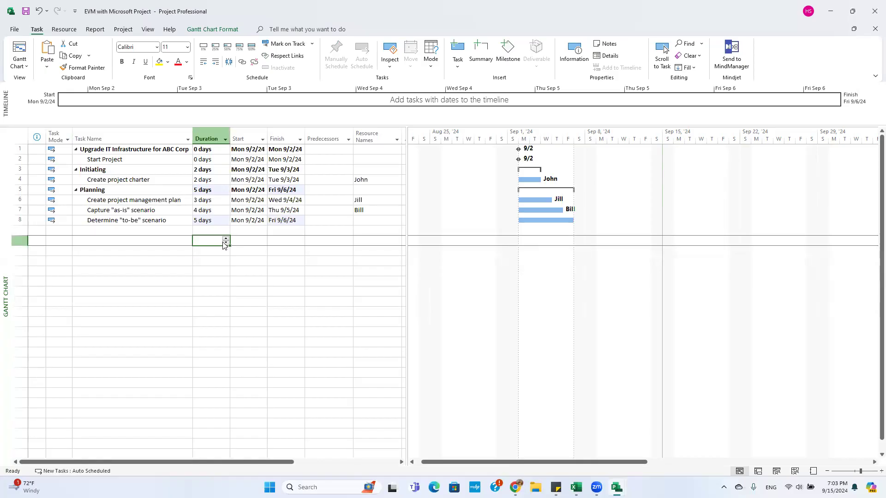
- Link Start Project, the project charter, the management plan, the "as-is" scenario and the "to-be" scenario as sequential predecessors, skipping the summary tasks
click(212, 160)
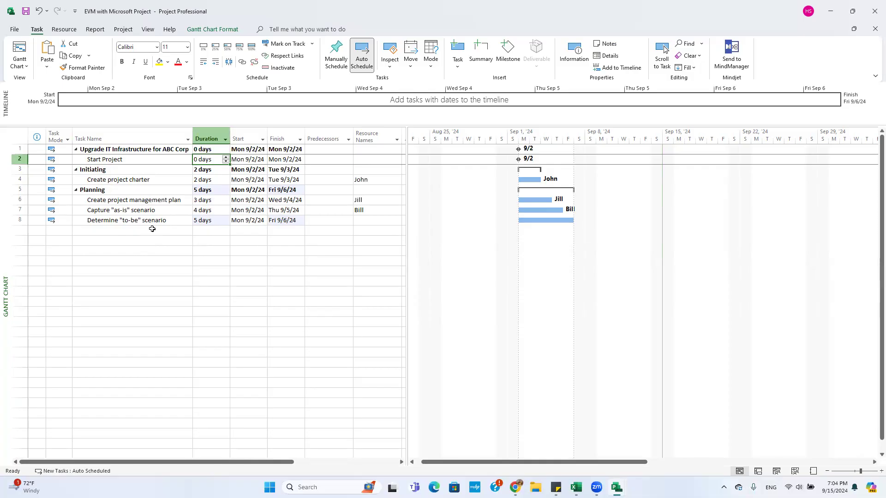
click(212, 181)
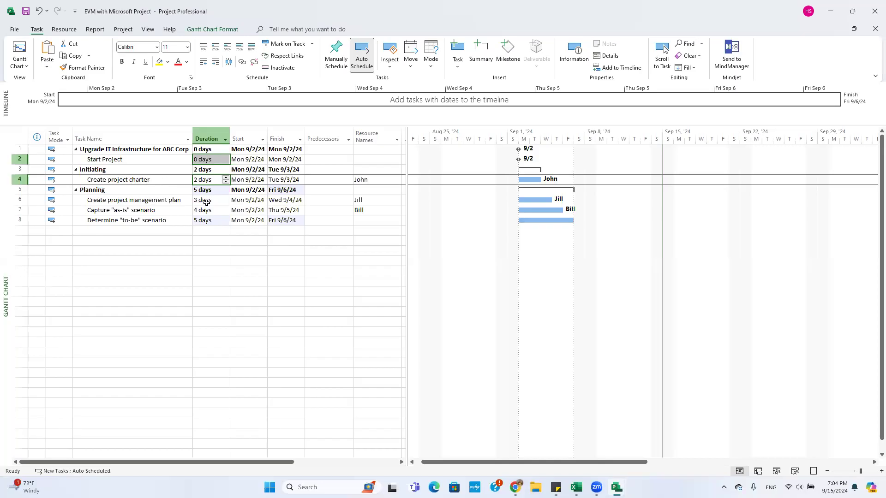
click(208, 201)
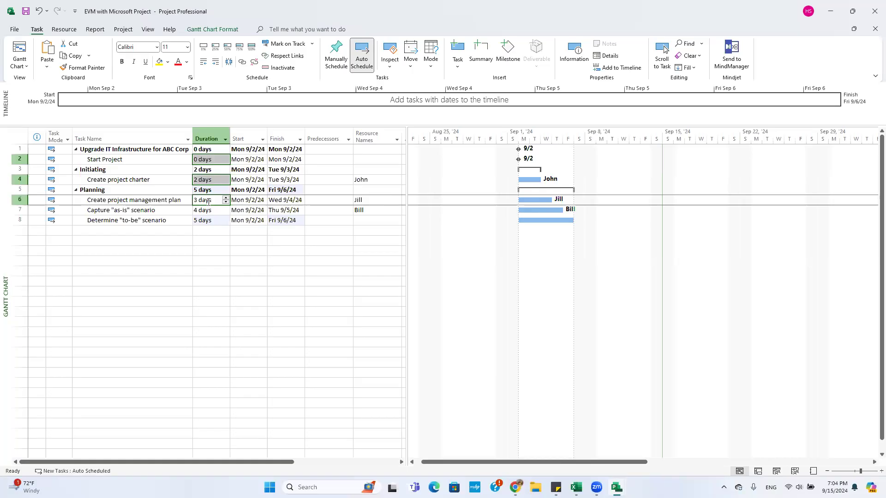
click(208, 212)
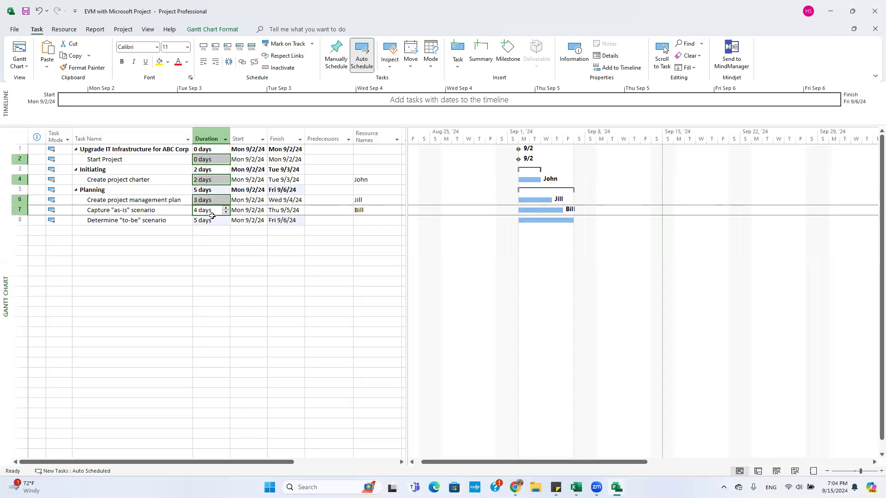
ctrl+click(206, 221)
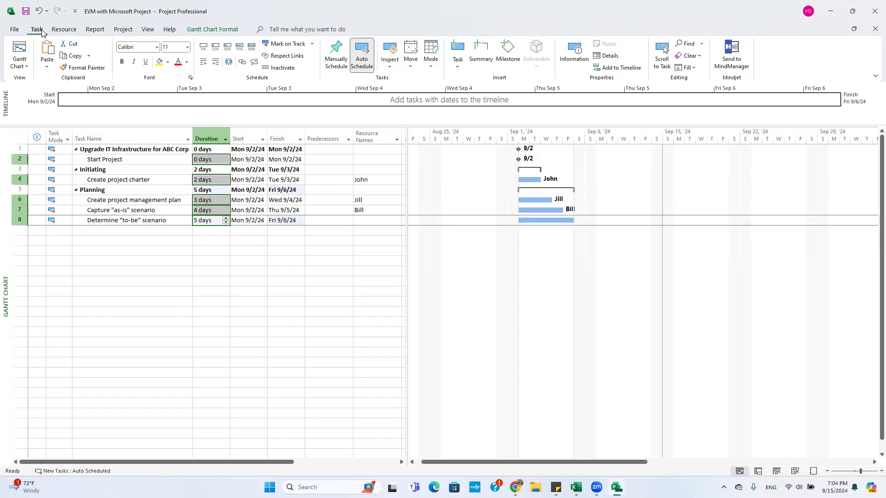
click(242, 64)
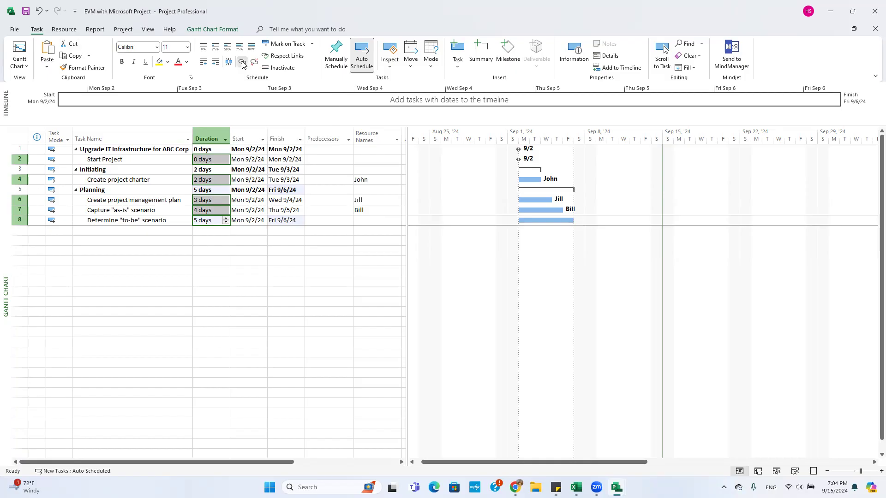
click(316, 268)
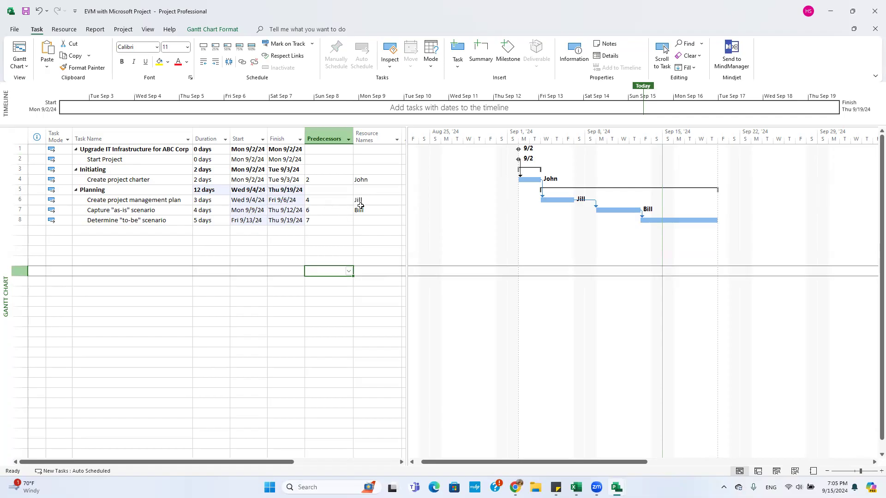
- Assign a new resource to the Determine "to-be" scenario task by entering the person's first name
click(373, 180)
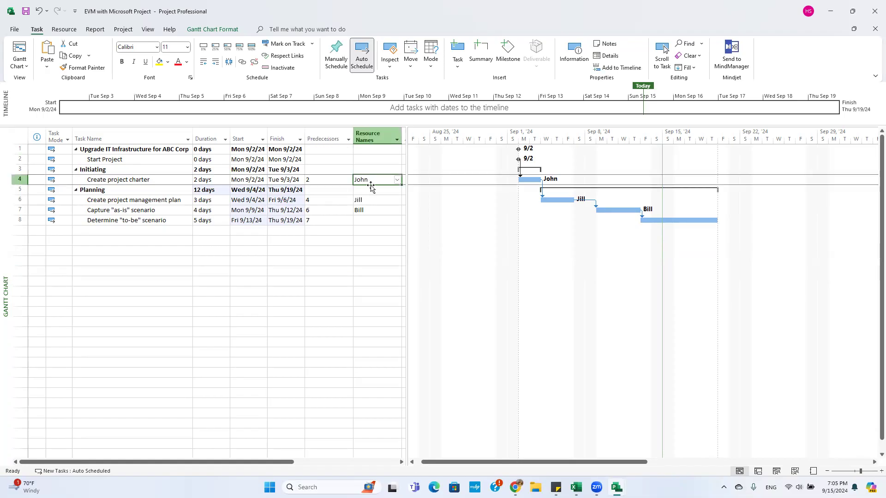
click(362, 213)
click(361, 220)
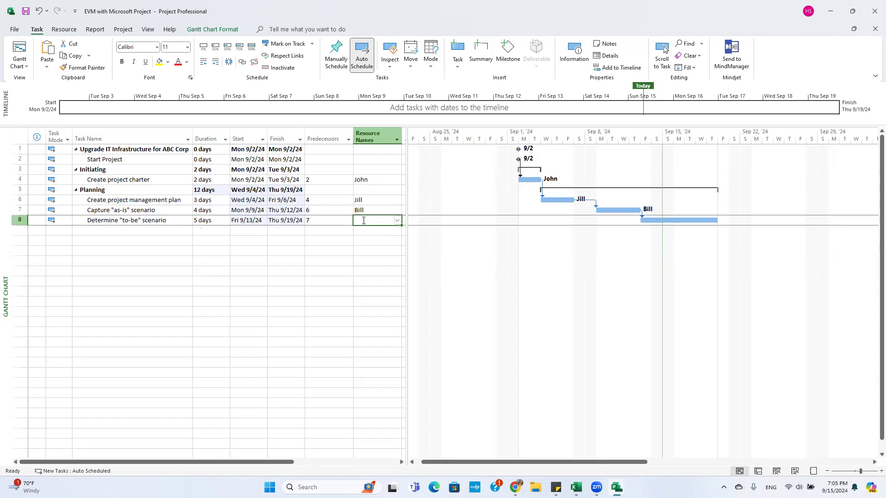
text(Terry)
click(375, 280)
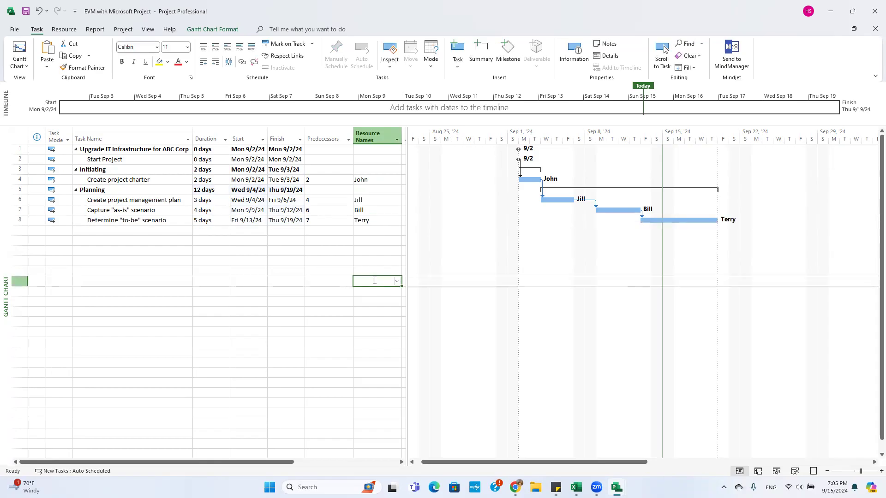
click(309, 249)
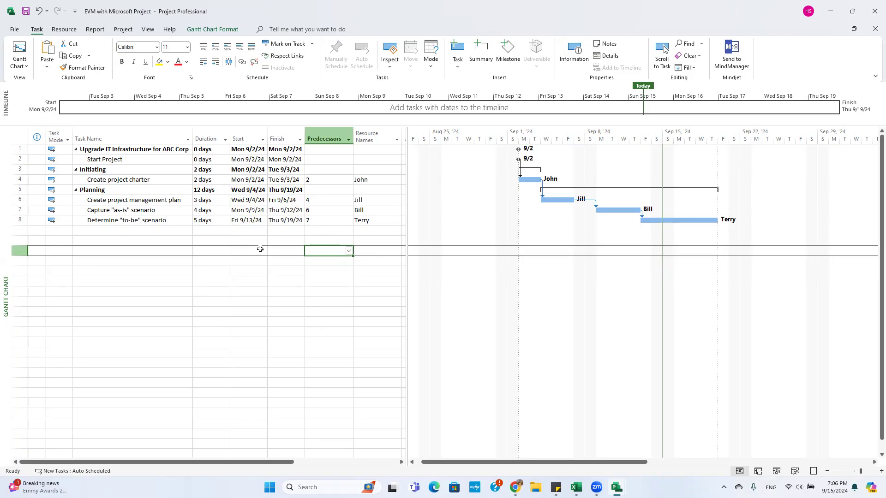
- In the Resource Sheet view, set the standard hourly rates of the four resources, in row order, to $90, $100, $110 and $100
right_click(6, 226)
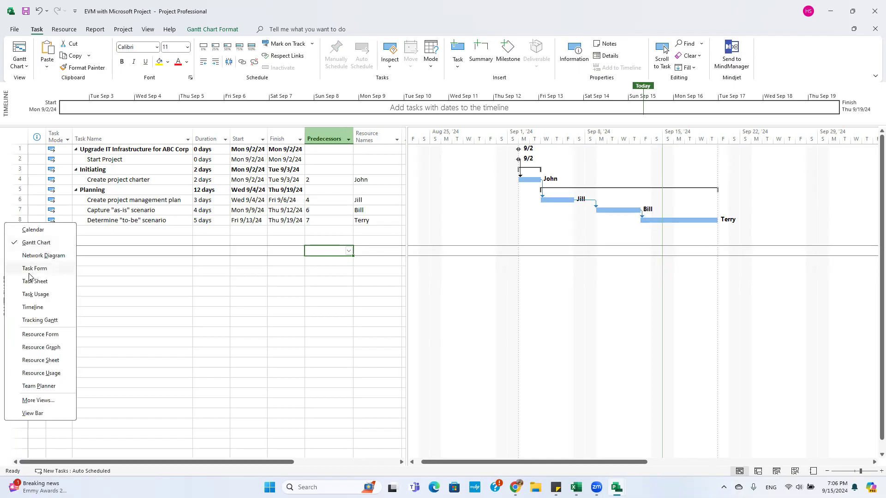
click(40, 361)
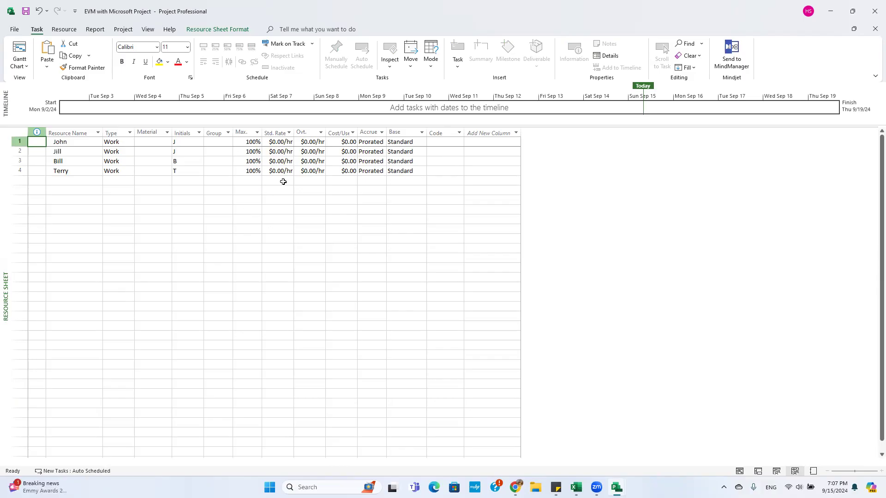
click(279, 143)
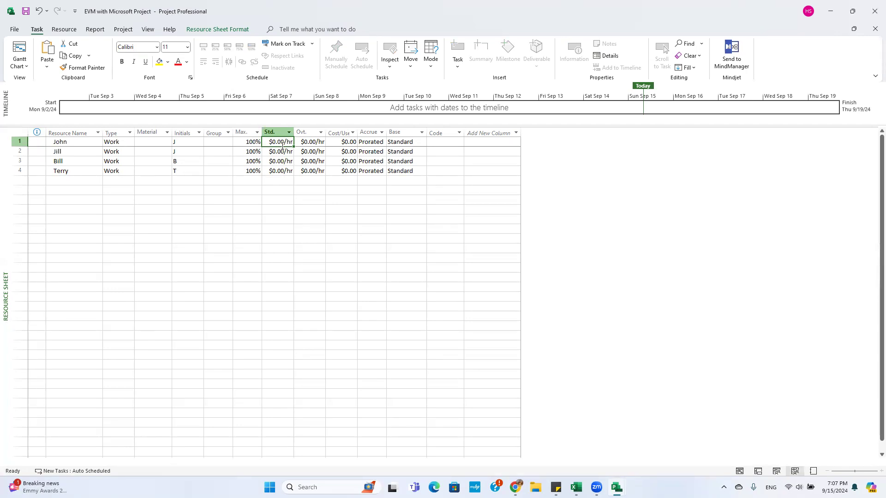
text(90)
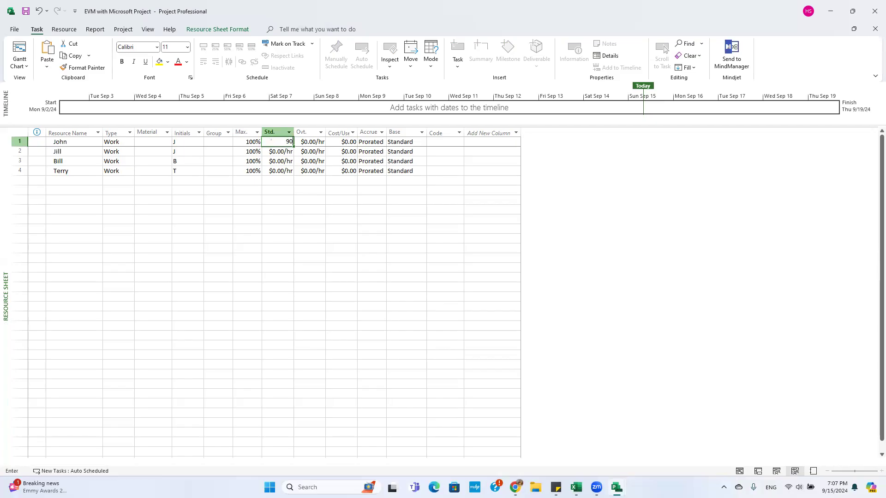
key(Return)
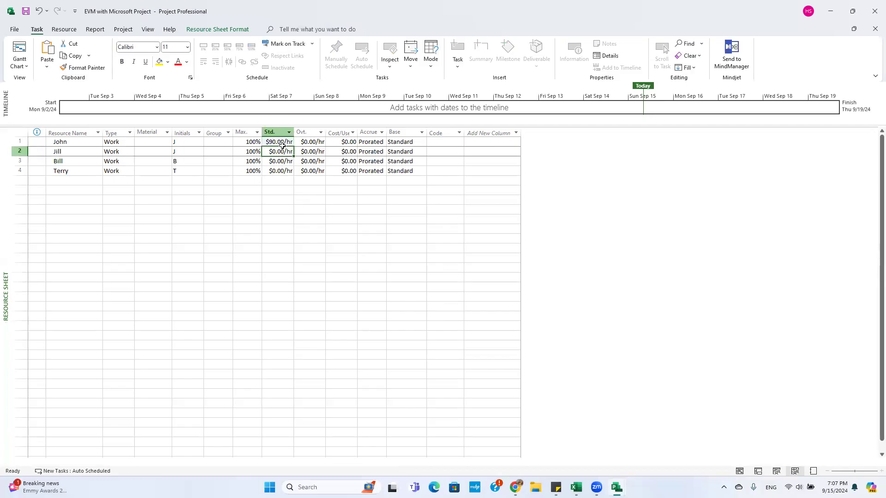
text(100)
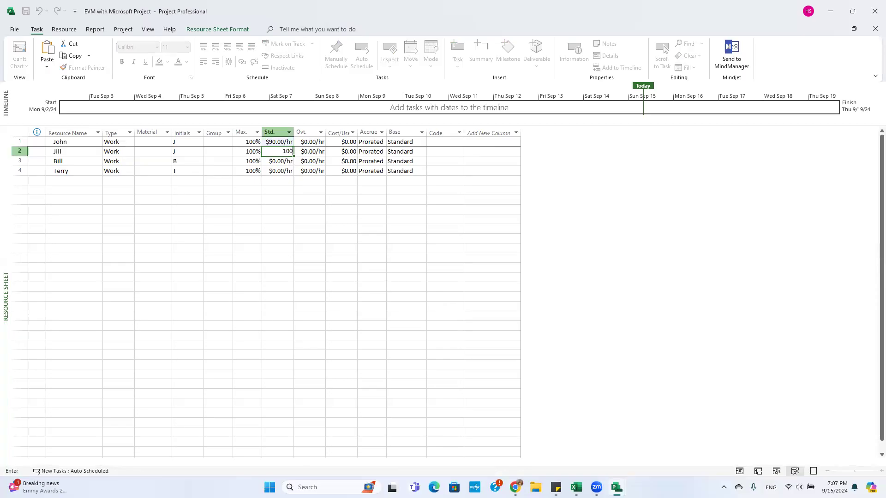
key(Return)
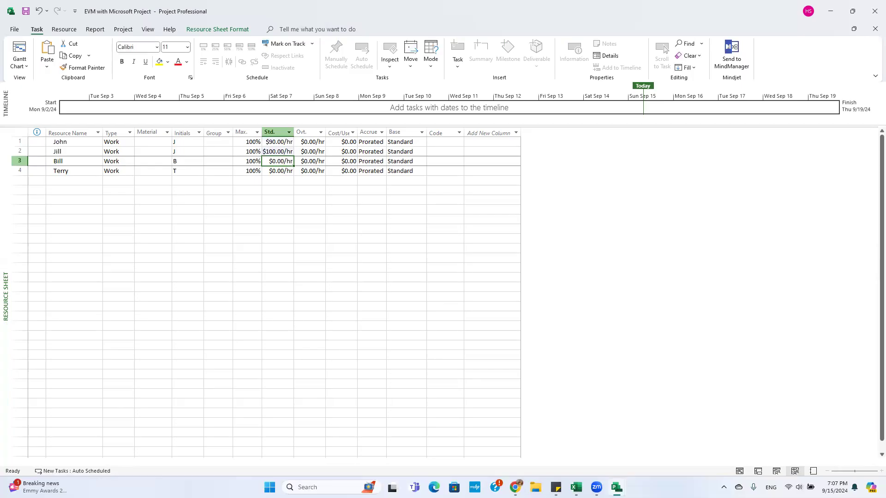
text(11)
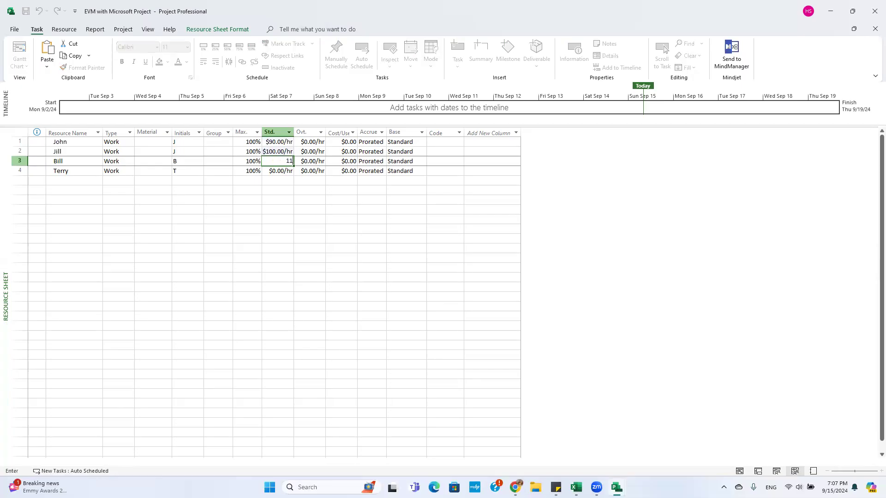
text(0)
key(Return)
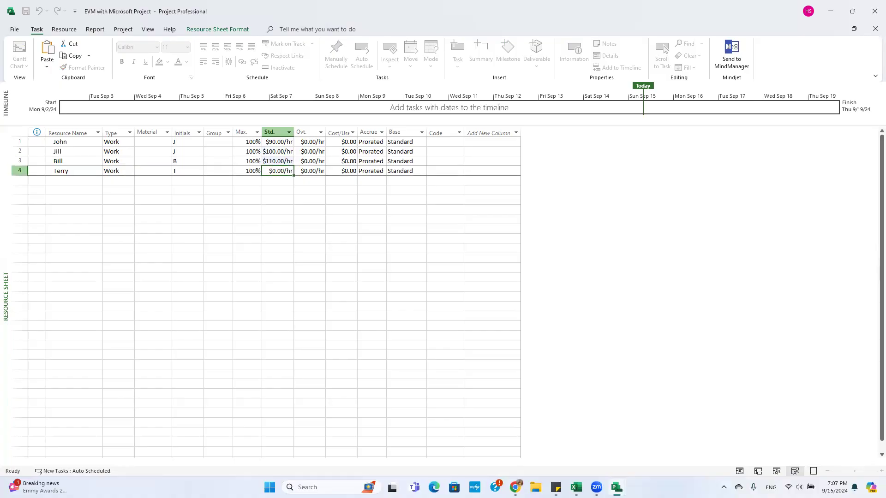
text(100)
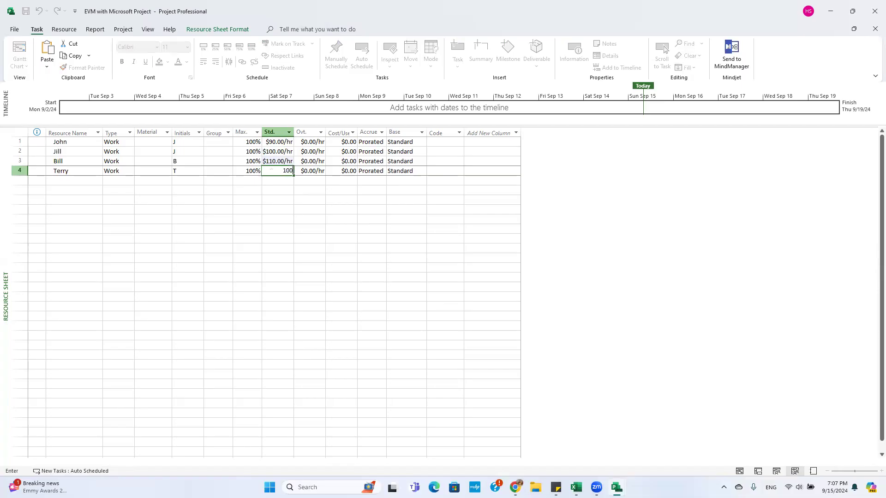
key(Return)
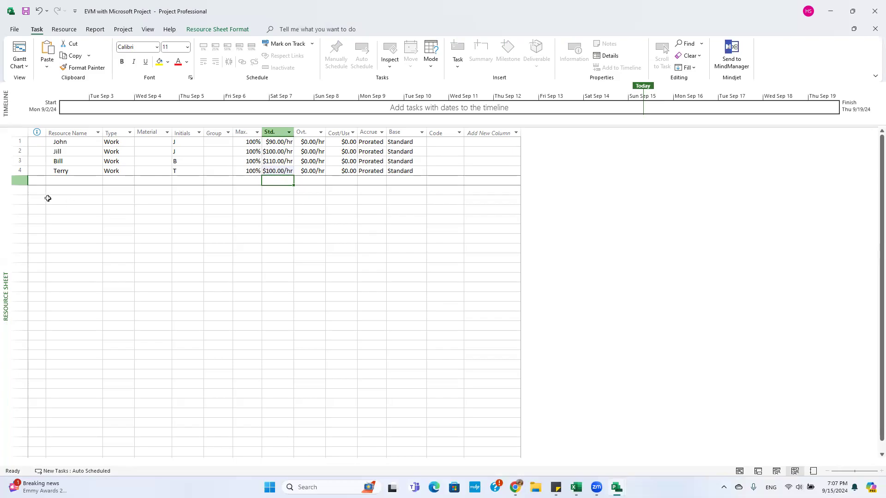
- Return to the Gantt Chart view and set the default Baseline for the entire project
right_click(4, 203)
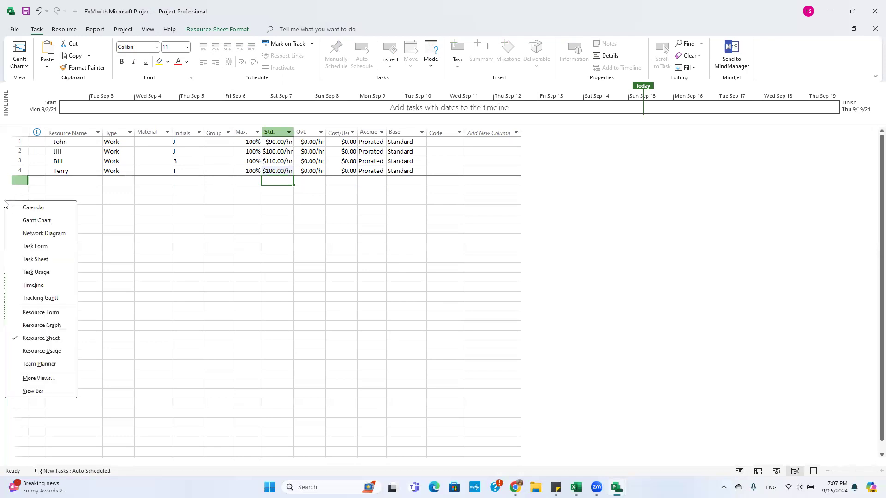
click(35, 220)
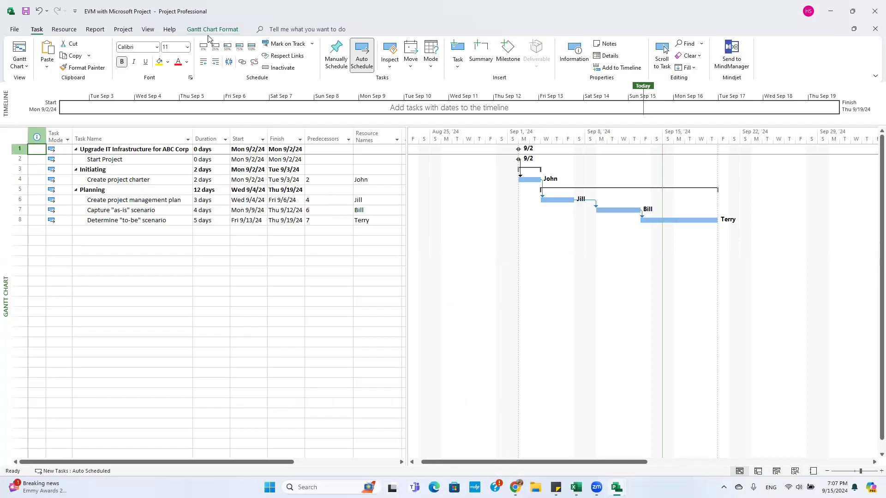
click(125, 30)
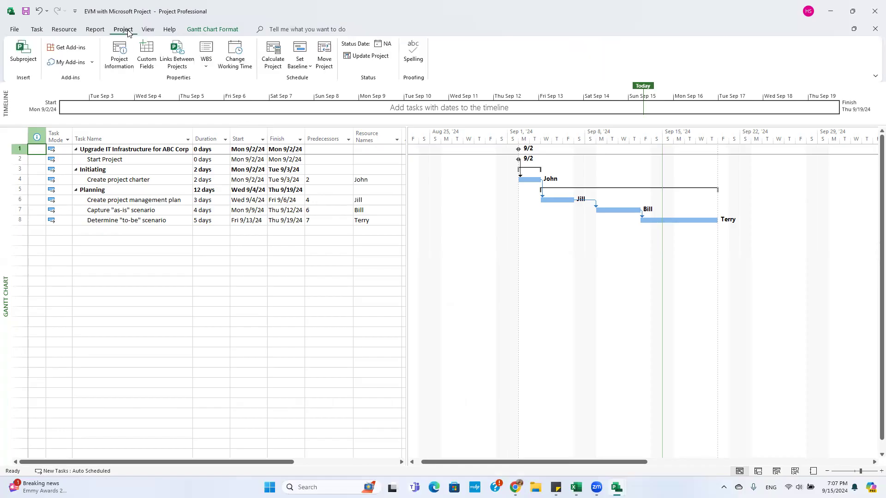
click(307, 69)
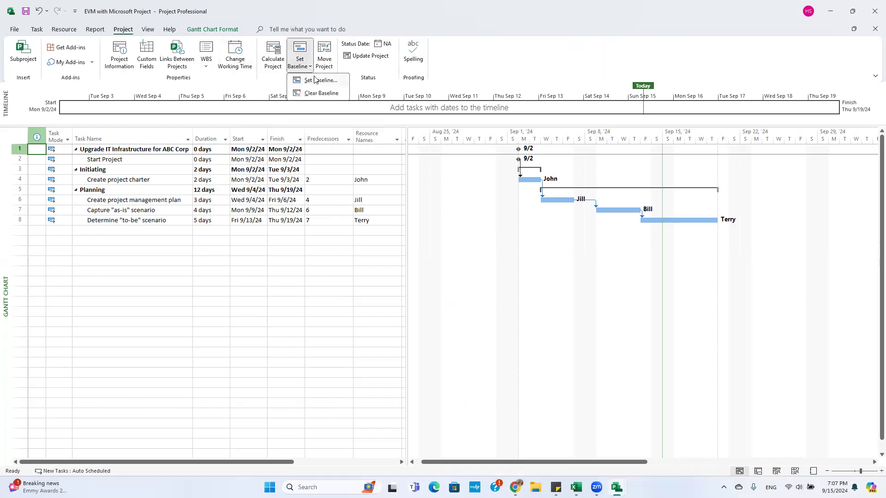
click(321, 81)
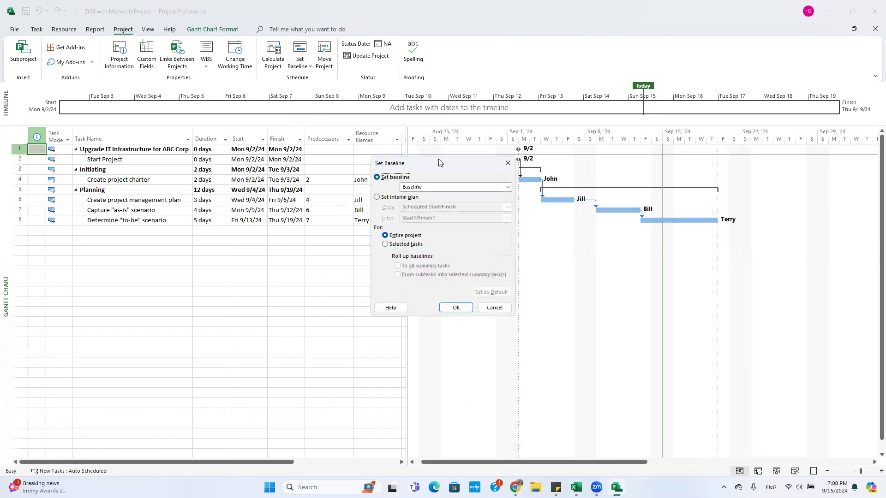
click(508, 187)
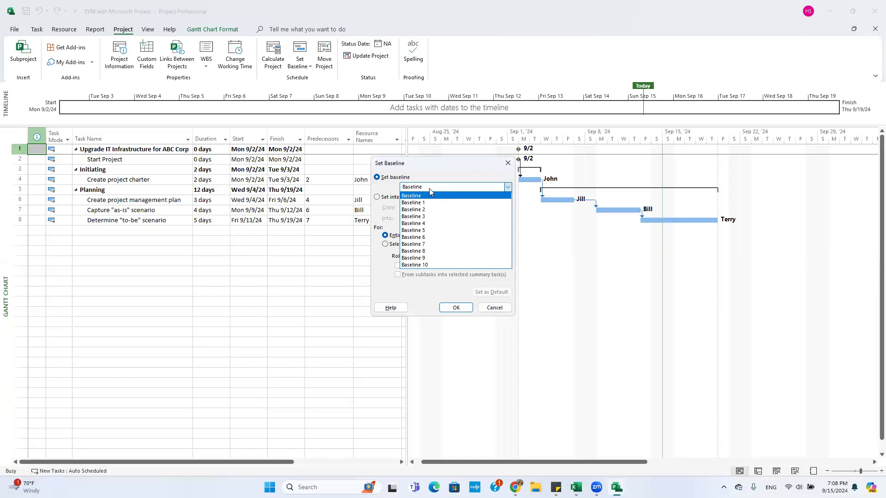
click(429, 189)
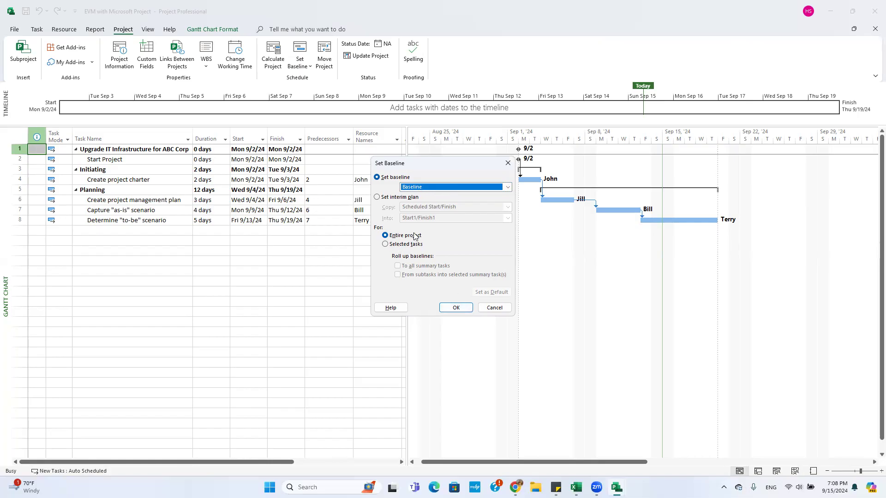
click(456, 307)
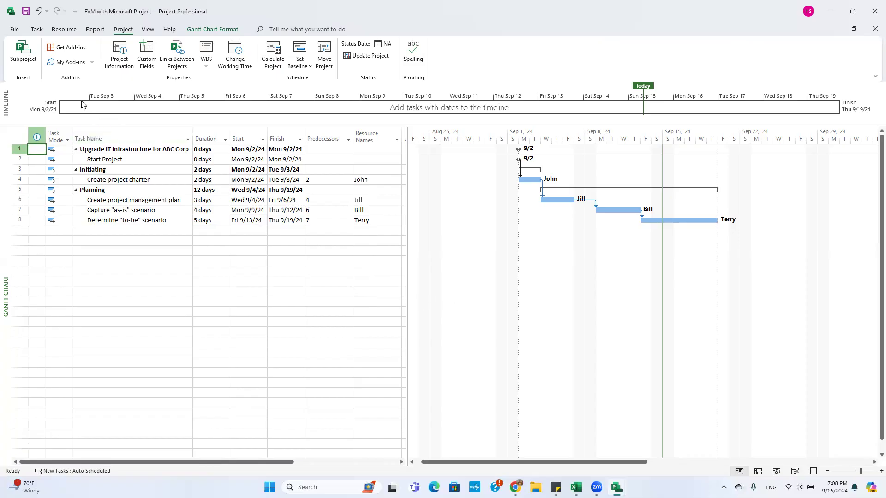
- Check the advanced earned value options for the project, including the default task method and the baseline used for the calculation
click(12, 31)
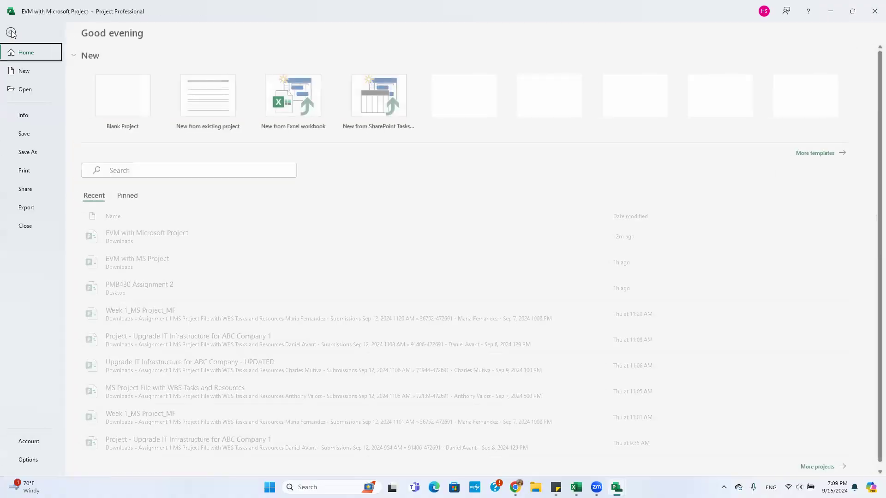
click(32, 461)
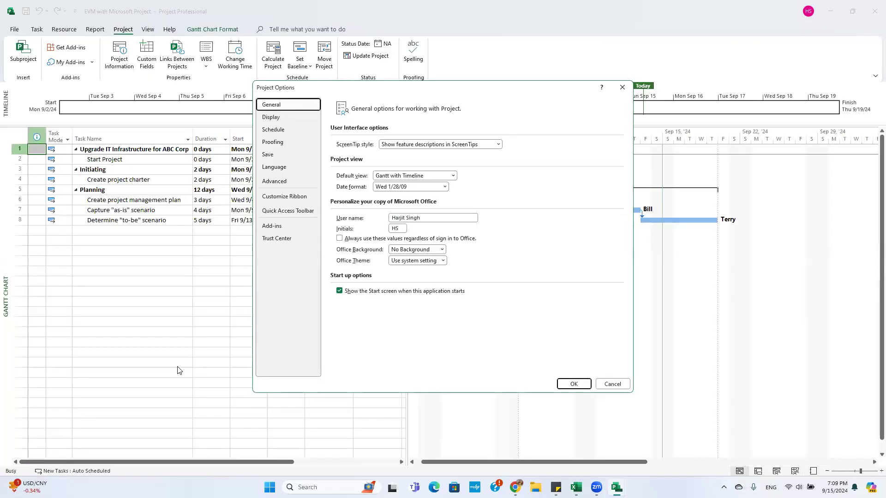
click(277, 183)
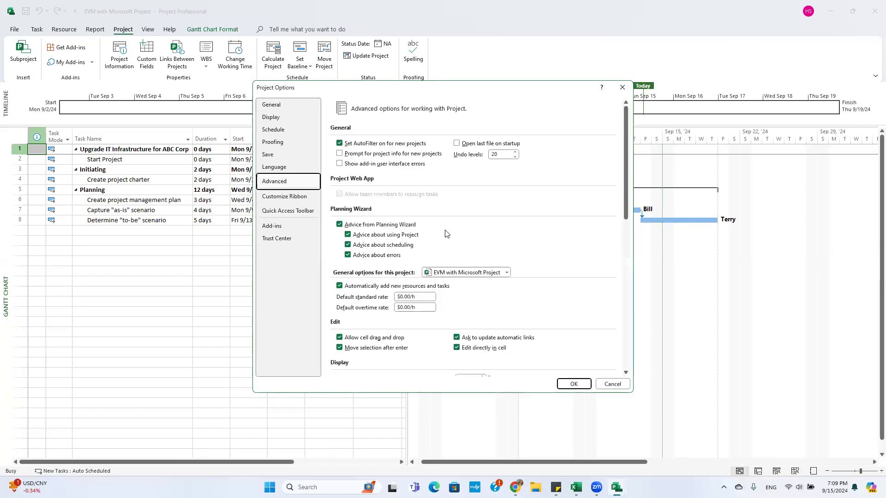
scroll(446, 234, down, 10)
scroll(452, 301, down, 4)
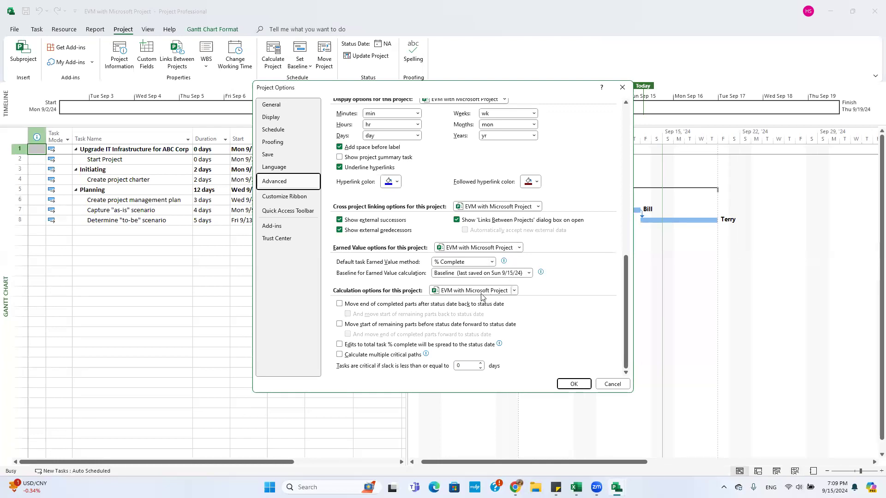
click(529, 274)
click(575, 266)
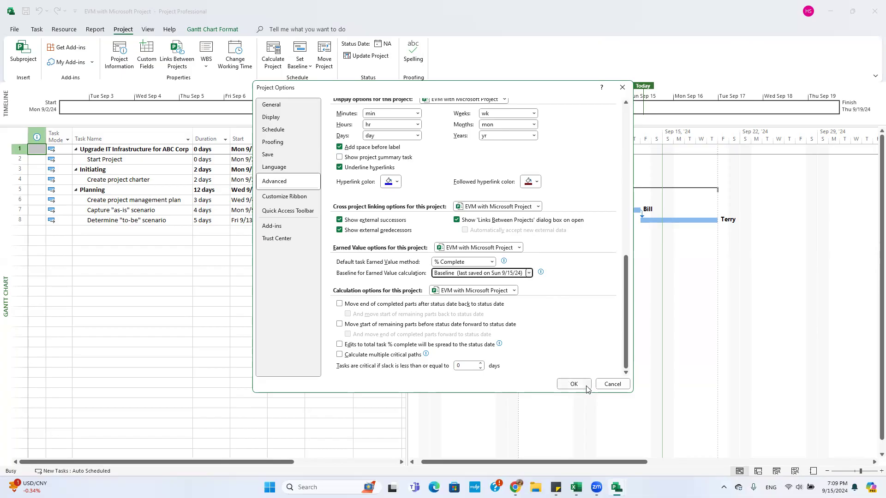
click(612, 384)
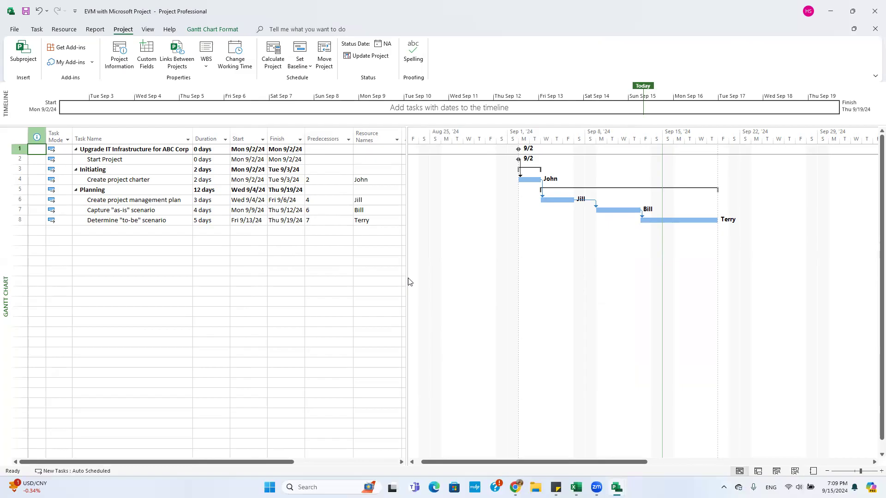
- Apply the Earned Value table to the Gantt Chart and widen the table area to show all of its columns
click(148, 29)
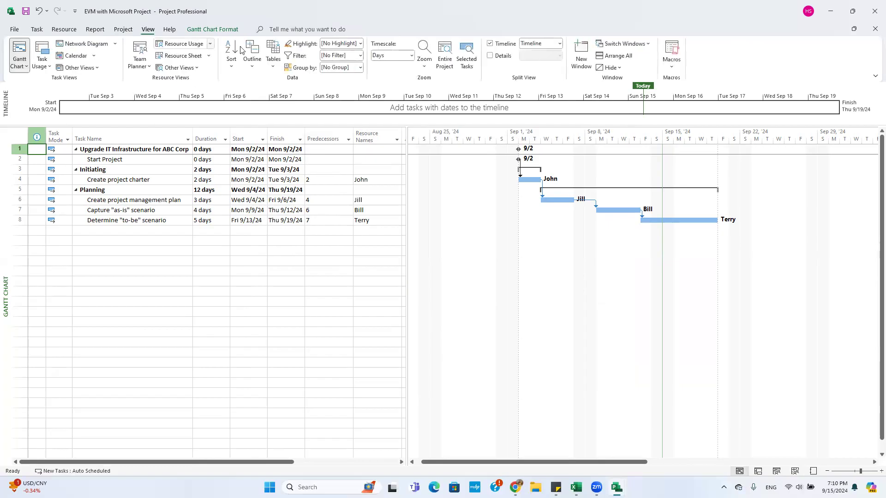
click(274, 69)
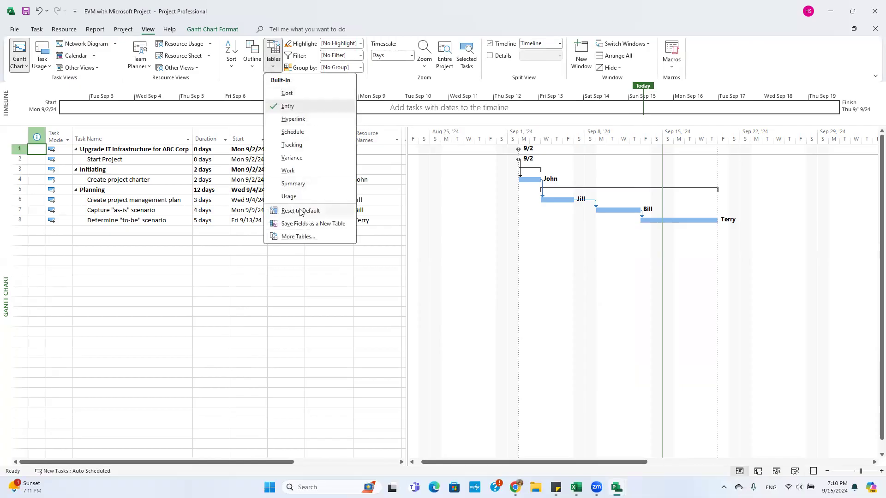
click(298, 239)
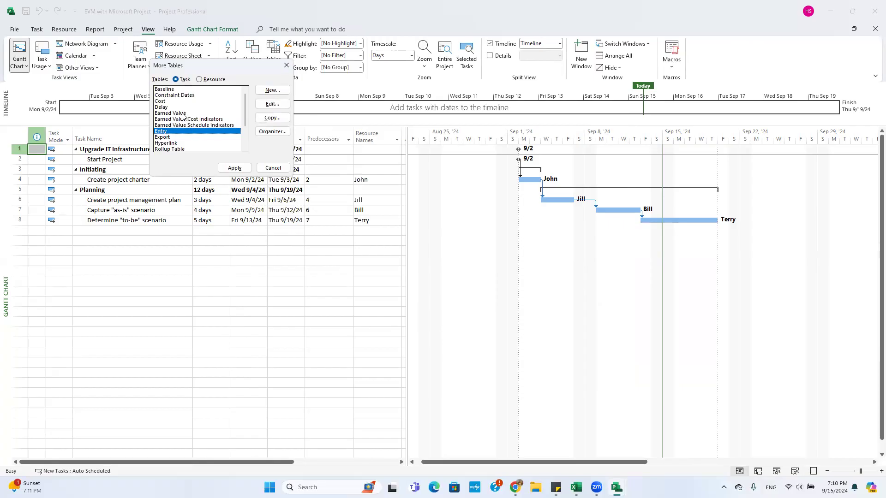
click(182, 115)
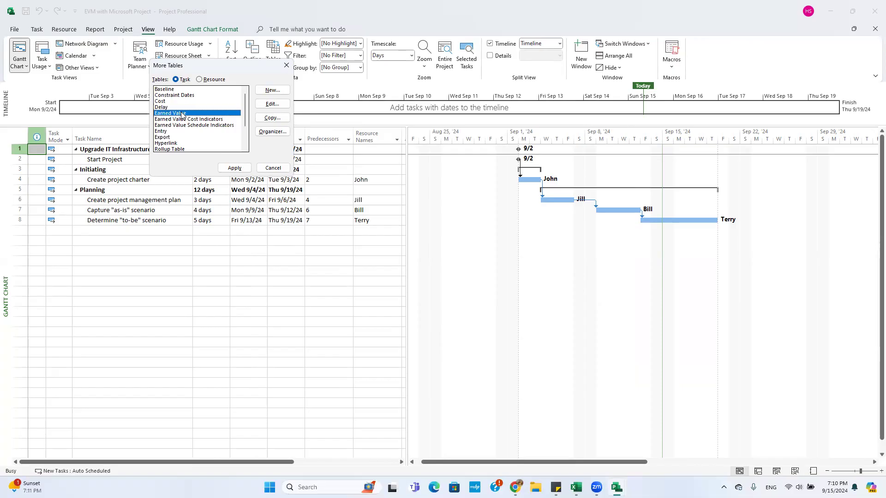
click(234, 169)
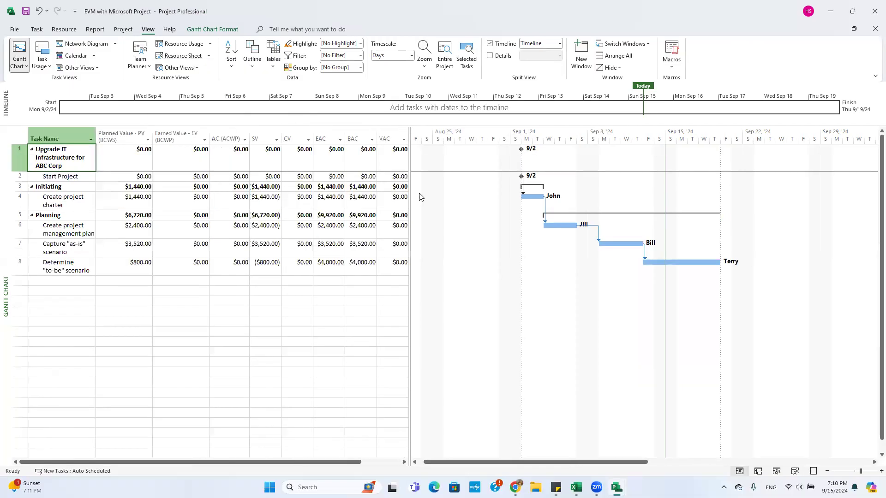
drag(410, 223, 476, 216)
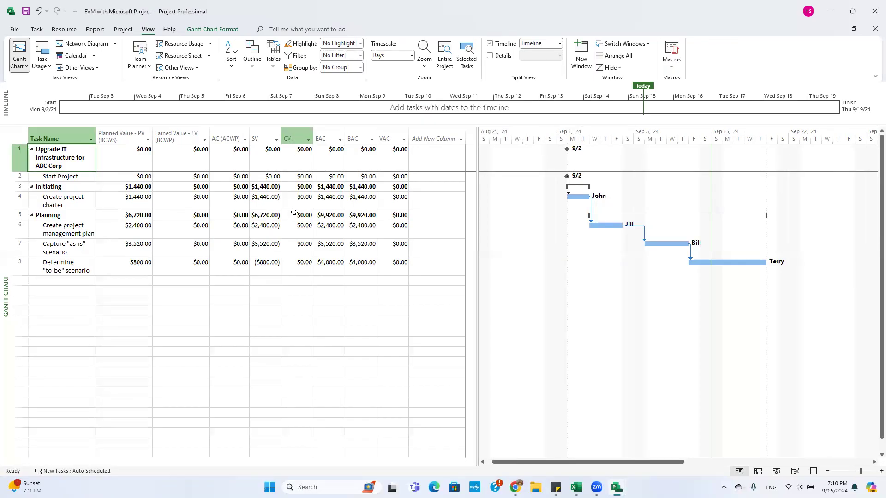
mouse_move(328, 135)
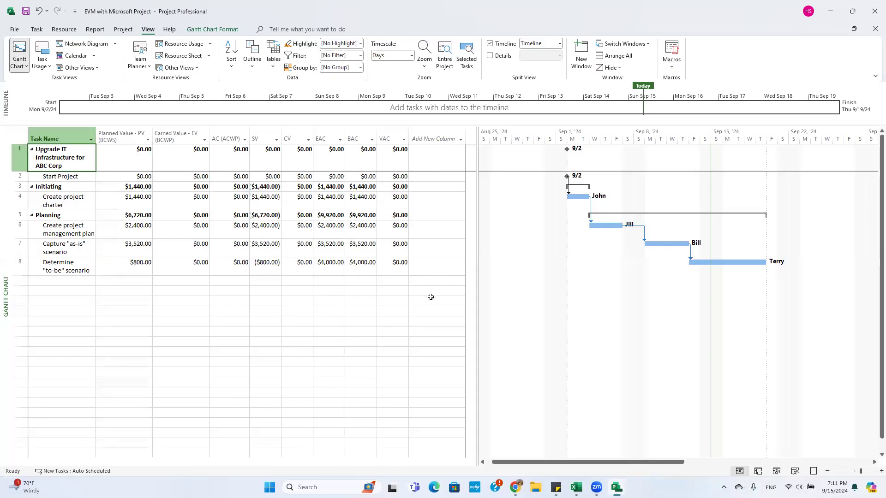
- Widen the table area further and add SPI and CPI columns after the VAC column
drag(478, 264, 568, 260)
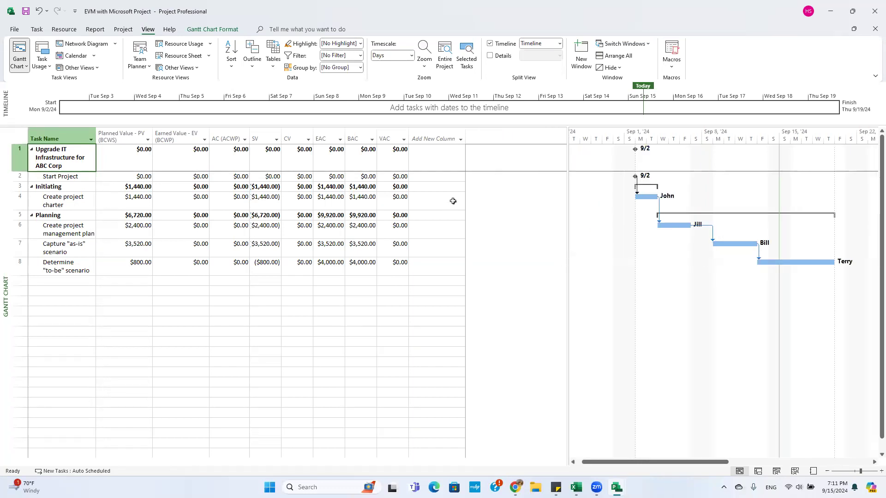
click(435, 138)
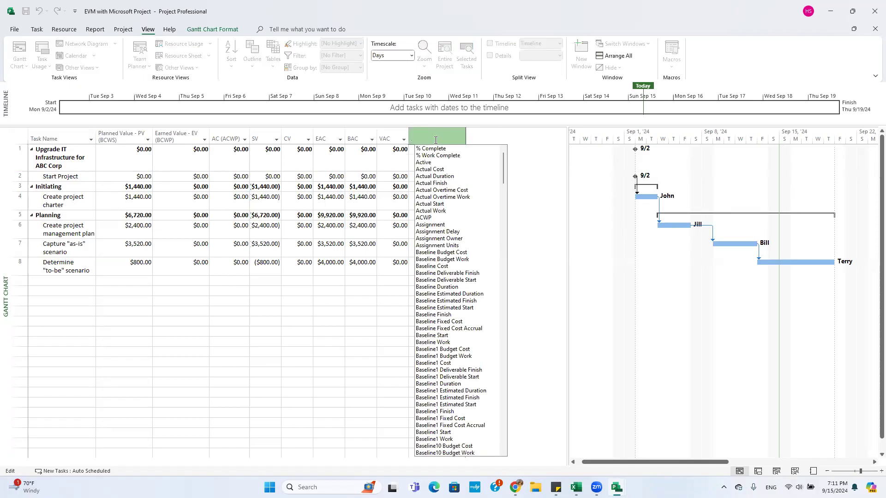
text(sp)
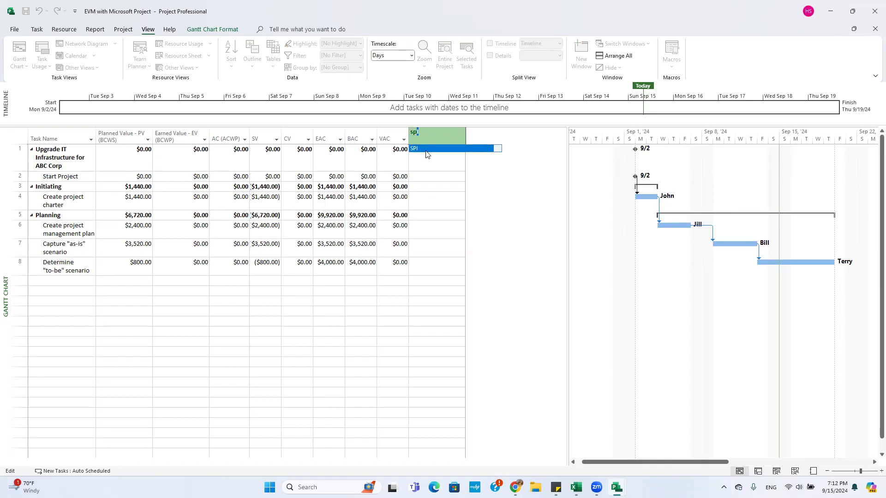
click(425, 148)
click(496, 139)
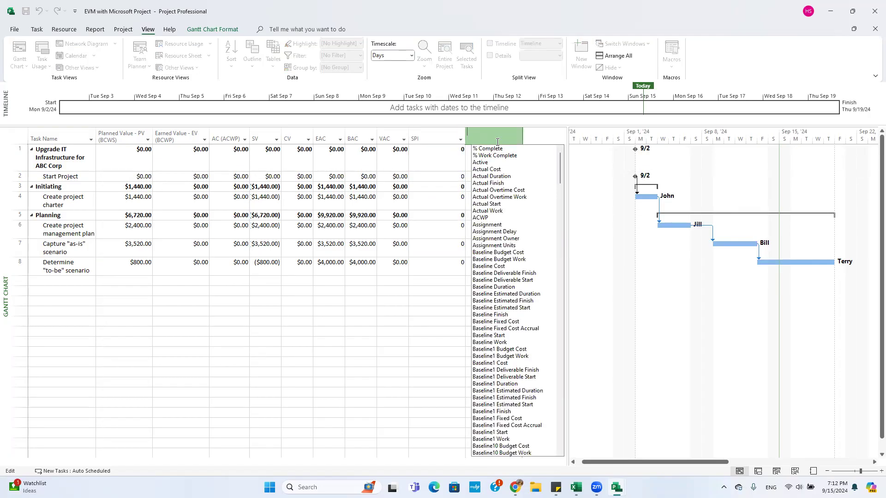
text(cp)
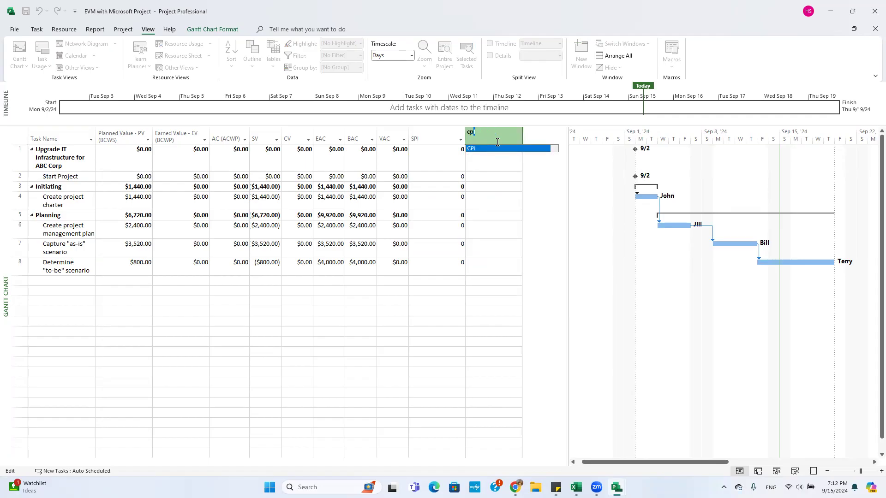
key(Return)
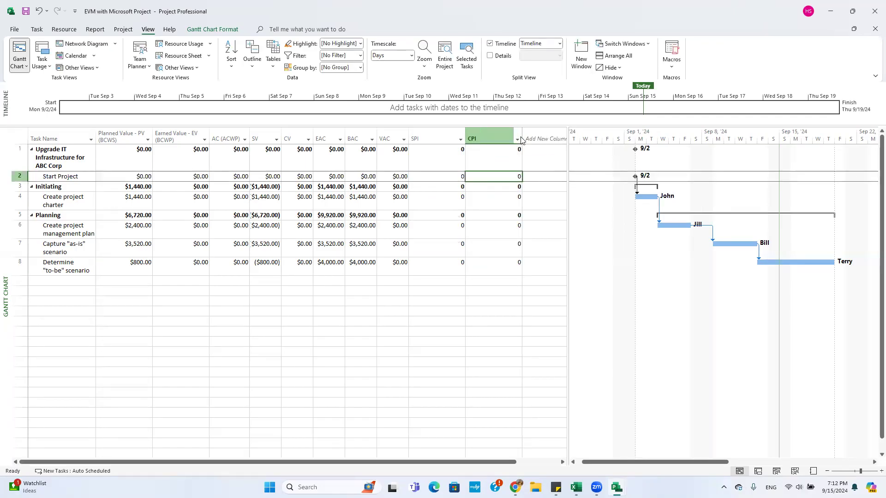
- Add a Fixed Cost column after the CPI column
click(537, 137)
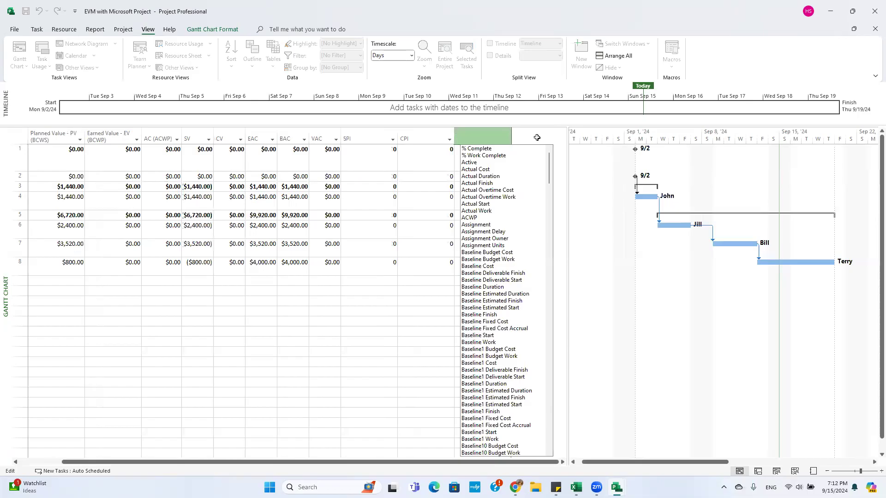
text(finish)
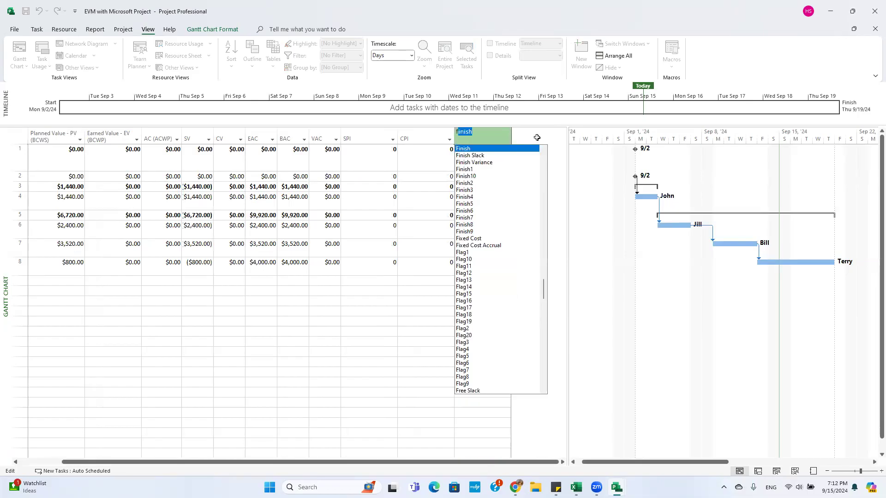
text(ixed Cost)
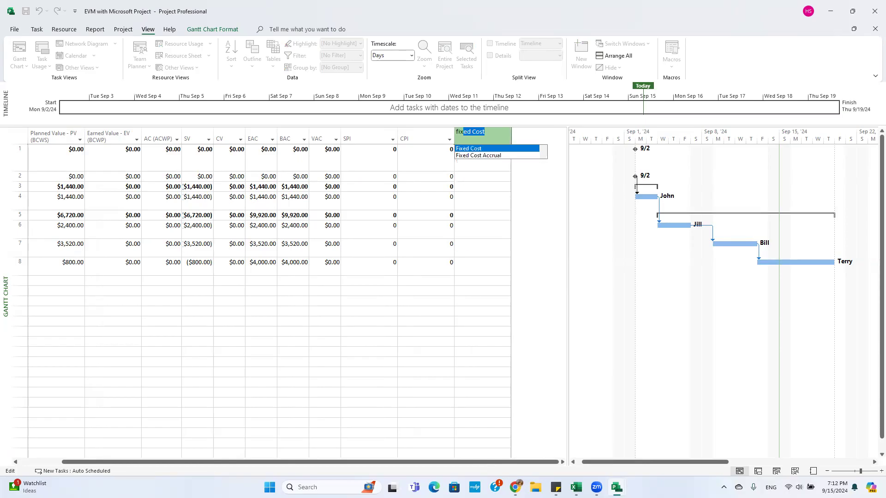
key(Return)
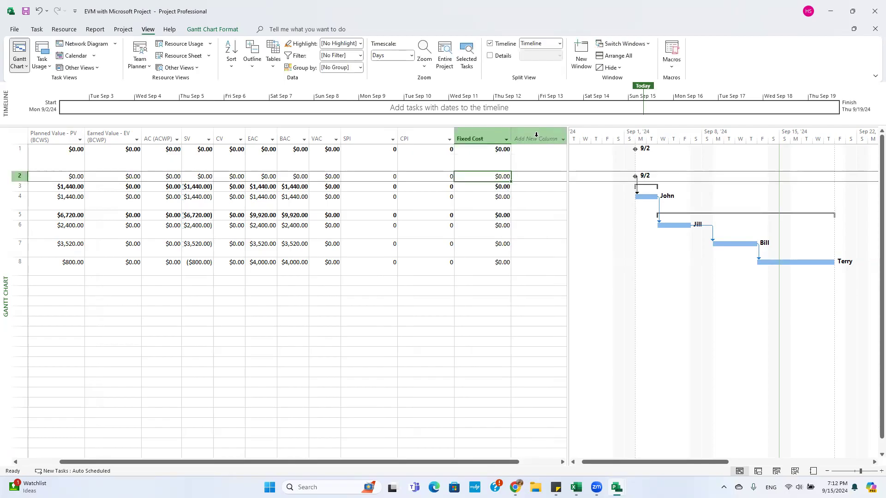
click(460, 323)
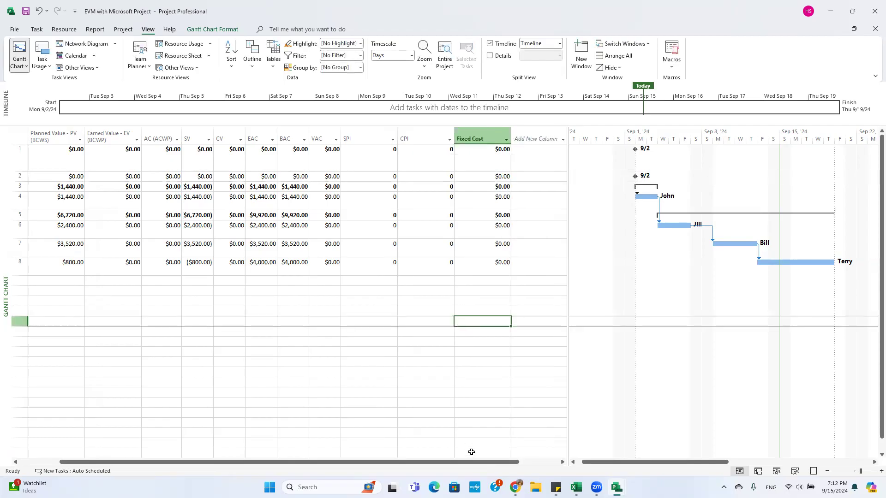
- Examine the Start Project task's values in the SPI and CPI columns
mouse_move(489, 463)
mouse_down()
mouse_move(467, 464)
mouse_move(487, 463)
mouse_up()
click(382, 179)
click(435, 178)
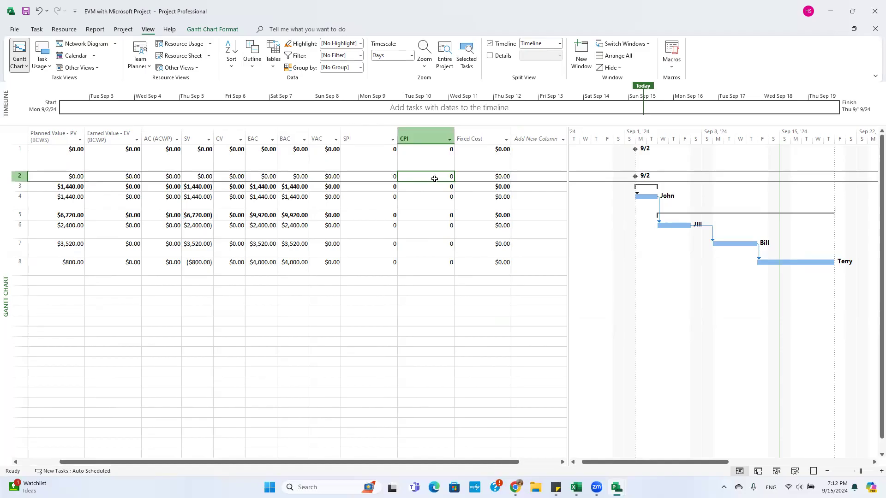
click(382, 178)
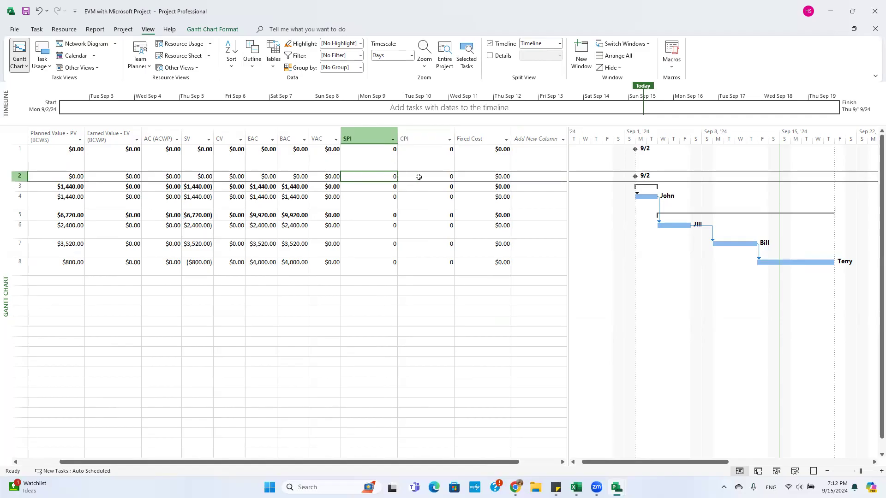
click(418, 177)
click(379, 175)
click(427, 175)
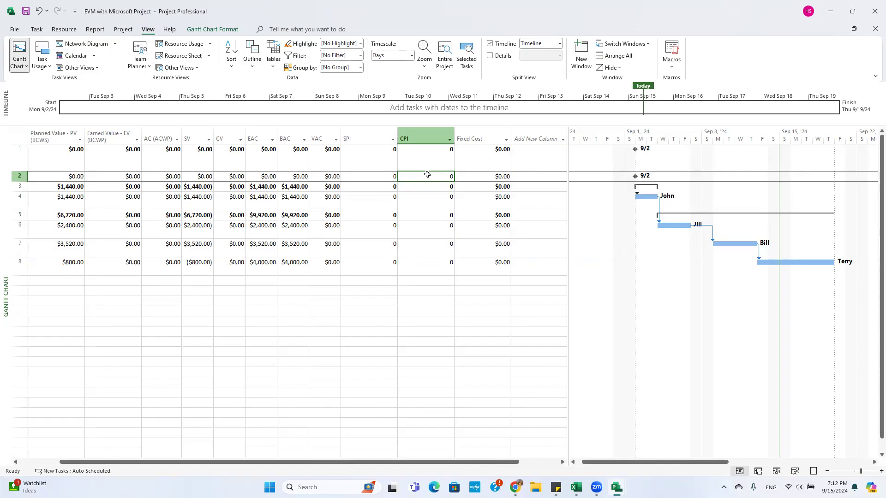
click(381, 176)
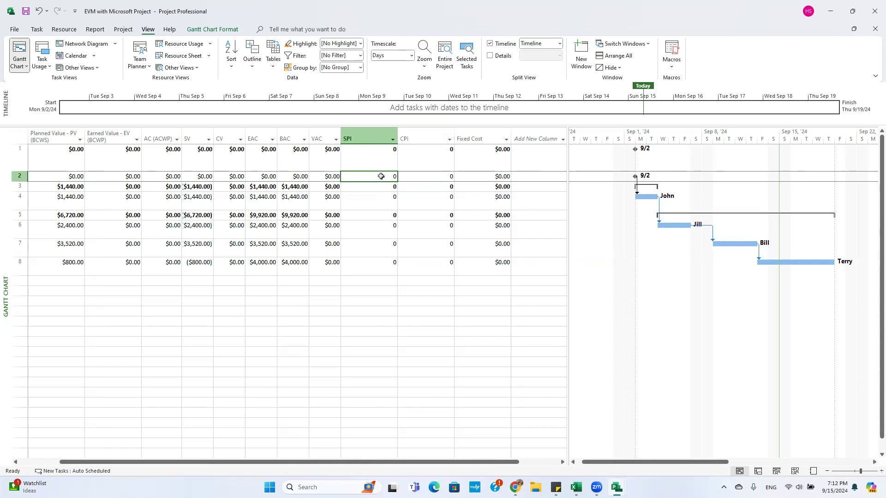
click(428, 179)
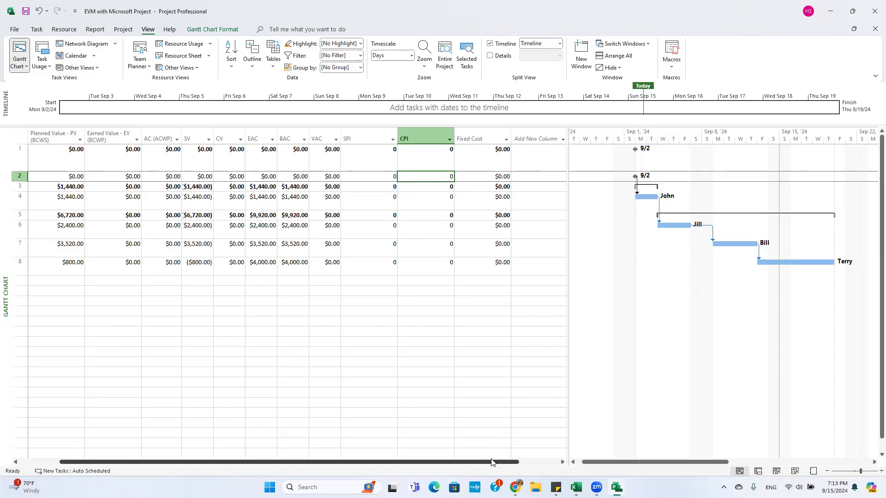
- Mark the Create project charter task as 100% complete and check SPI for it and the Initiating phase
drag(479, 465, 438, 465)
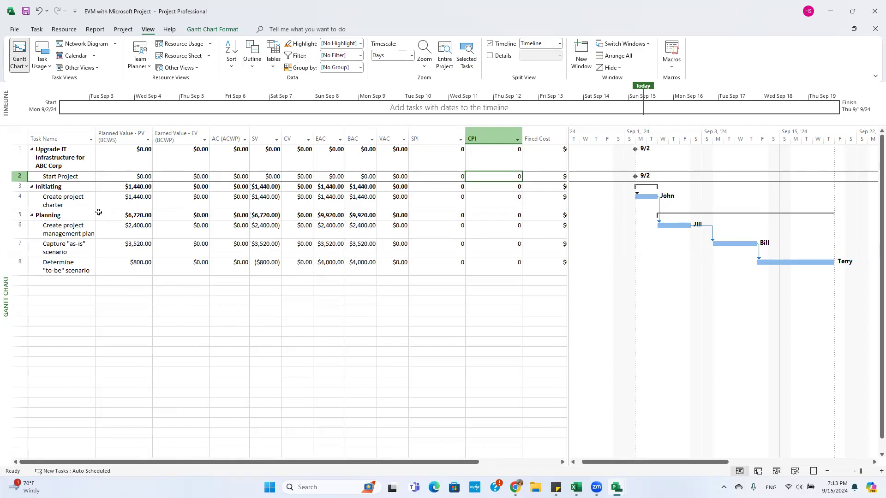
click(68, 202)
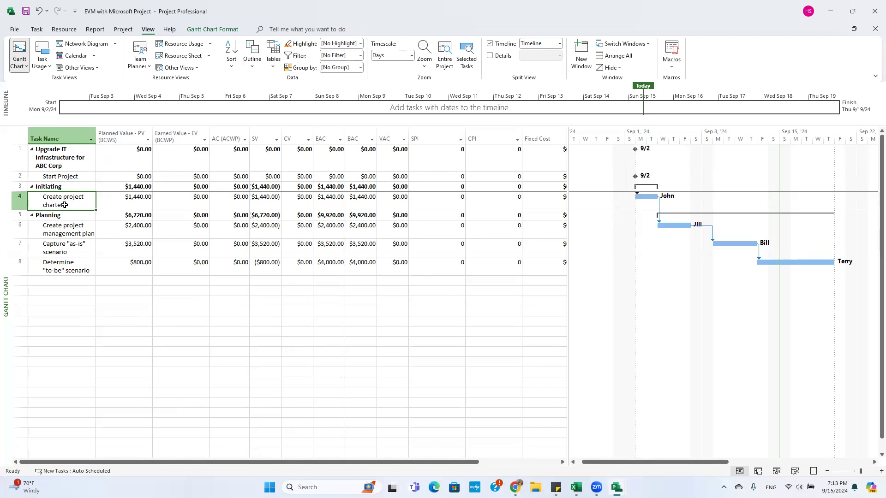
click(70, 200)
click(70, 224)
click(74, 199)
click(36, 29)
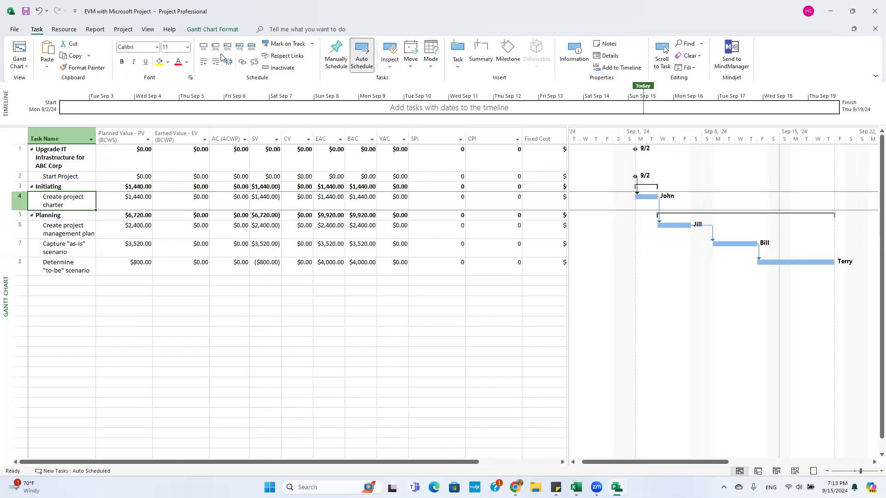
click(252, 48)
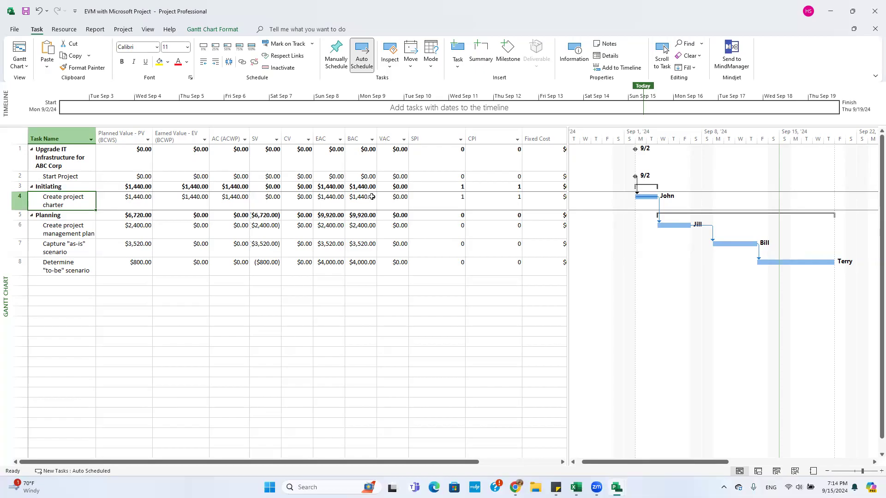
click(460, 187)
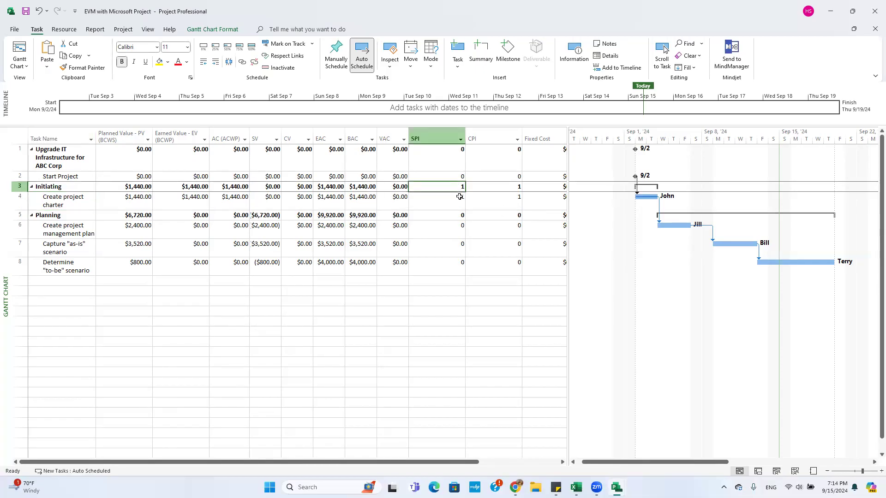
click(460, 198)
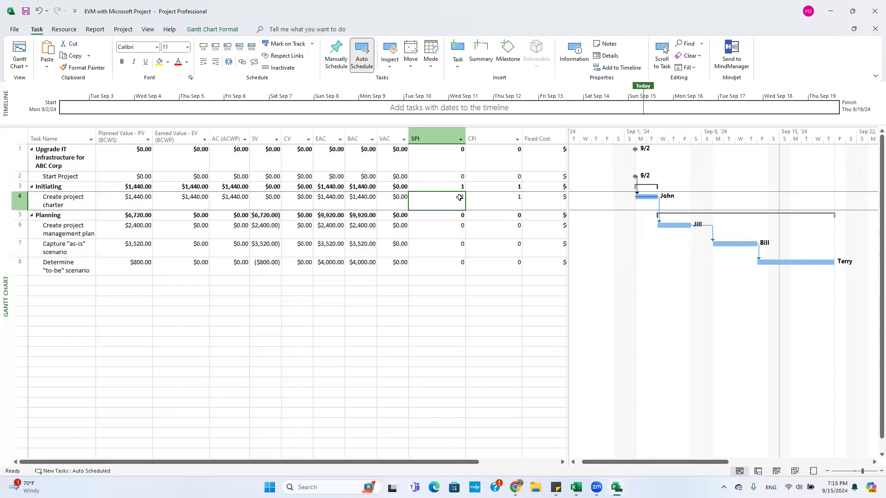
- Mark the Create project charter task as 75% complete and check its schedule variance and the CV column
click(66, 225)
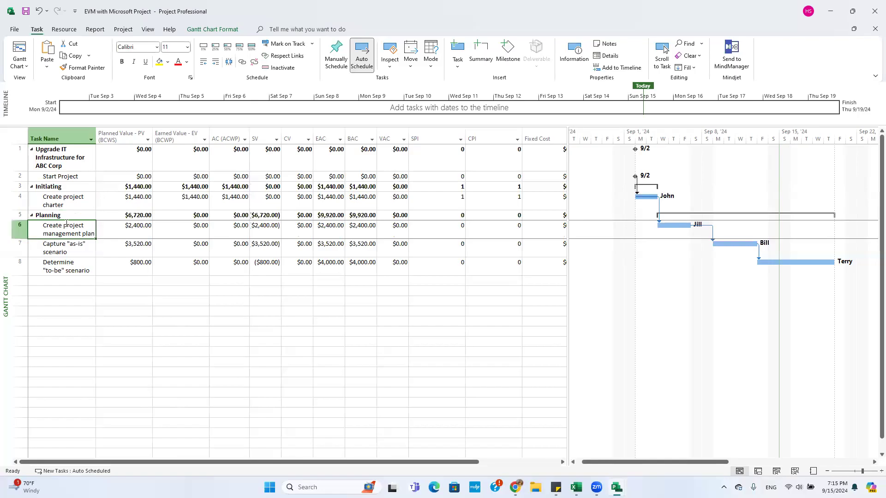
click(69, 198)
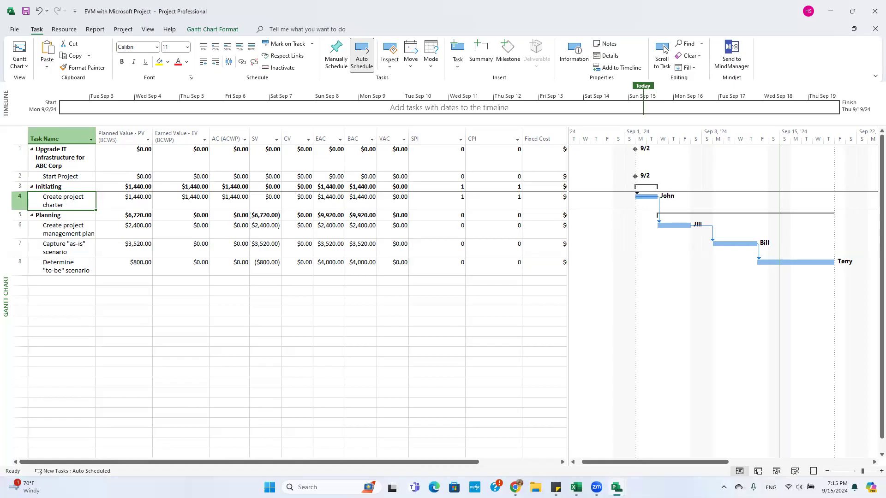
click(241, 48)
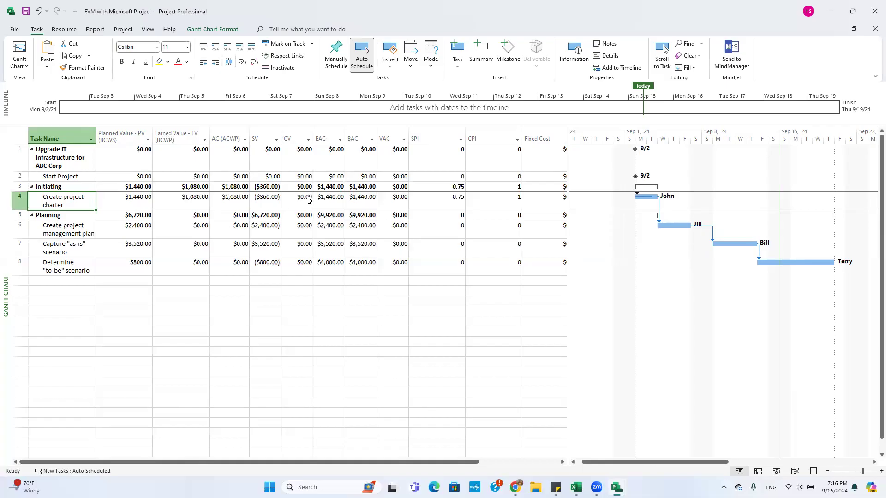
click(277, 199)
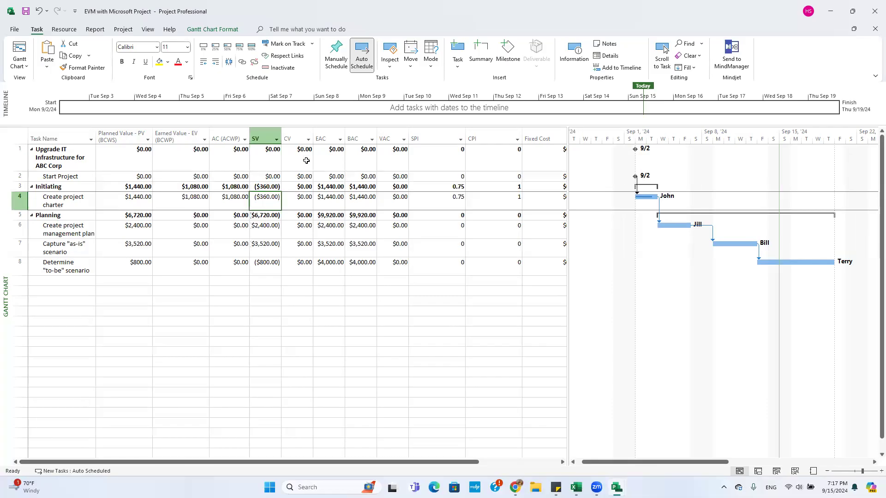
click(296, 137)
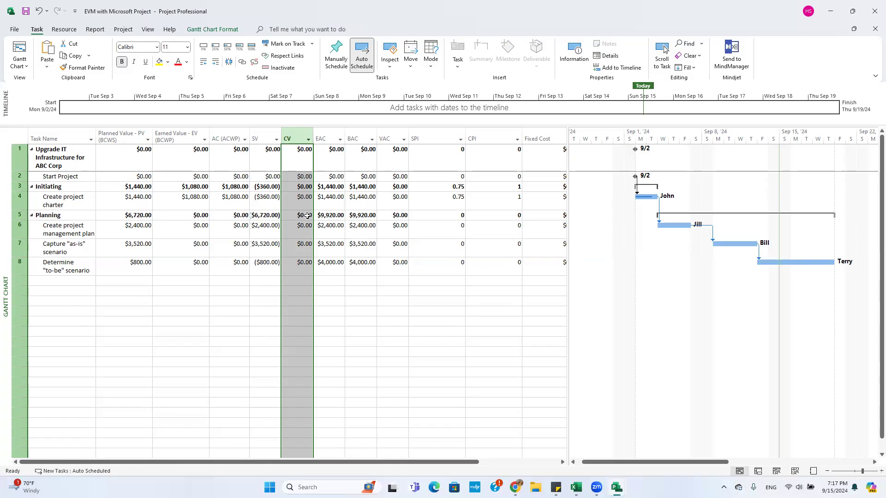
- Set the fixed cost of the Create project charter task to $80 and review the effect across the earned value columns
click(563, 463)
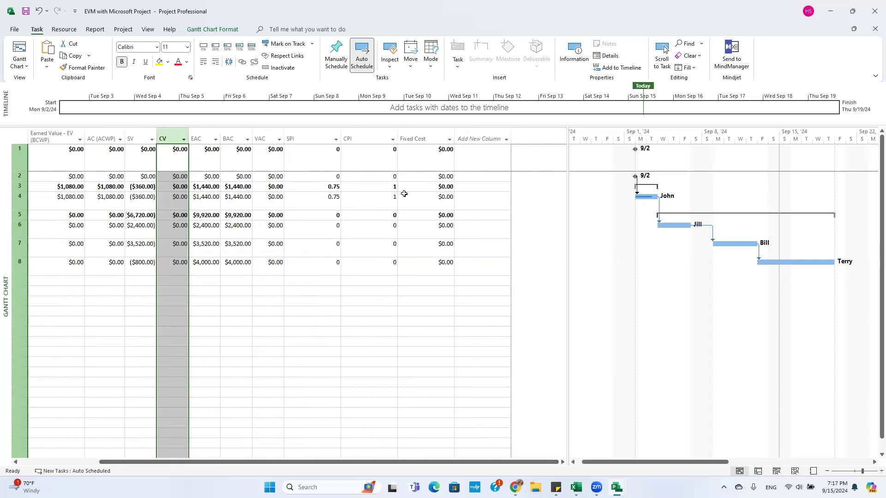
click(450, 200)
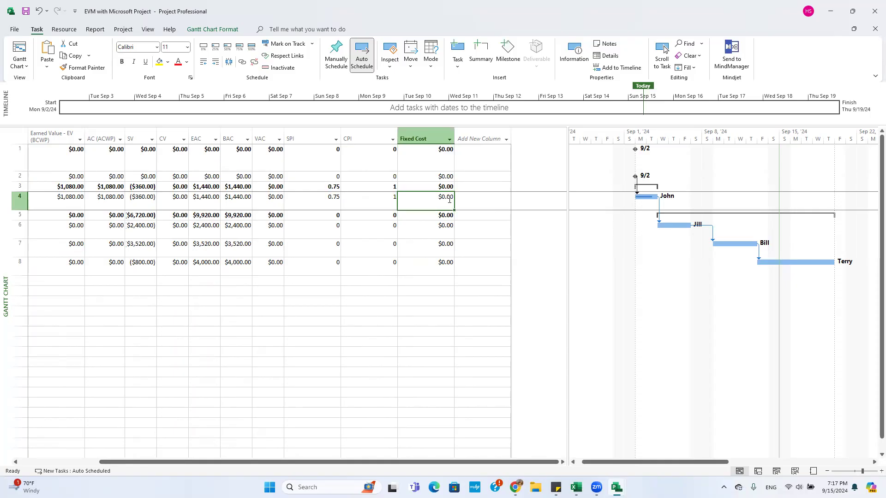
text(80)
key(Return)
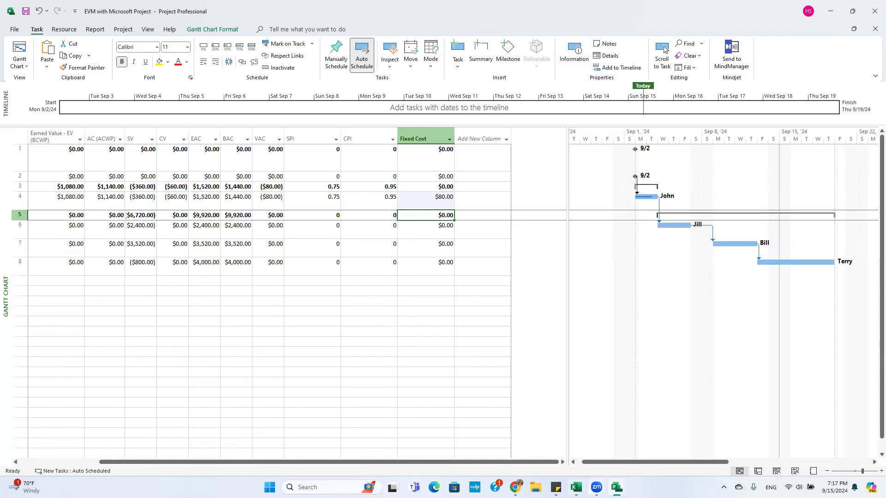
scroll(545, 465, left, 2)
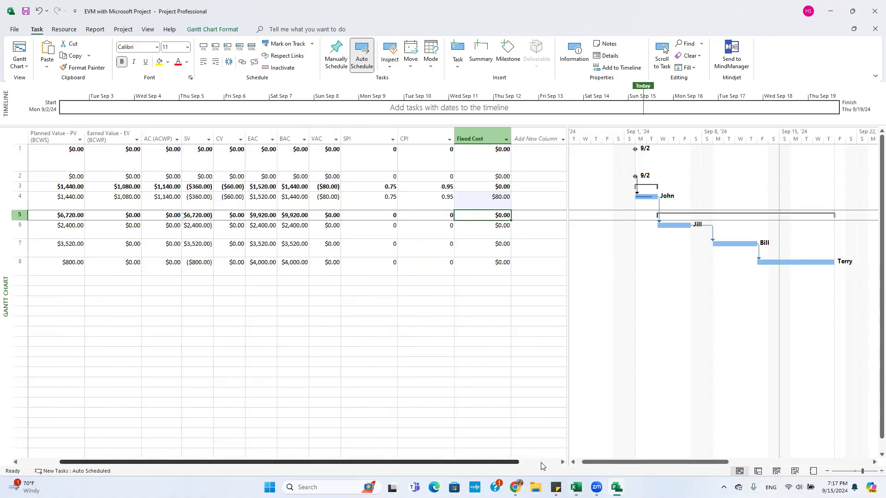
scroll(542, 465, right, 2)
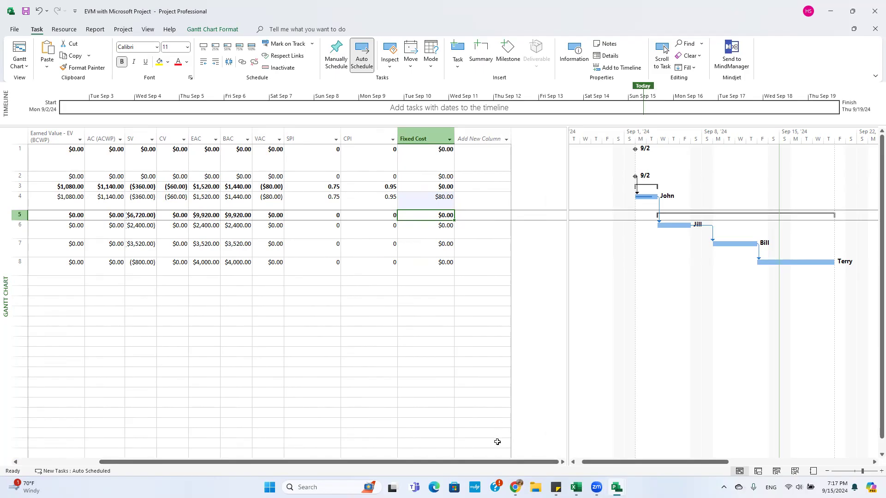
drag(498, 467, 414, 467)
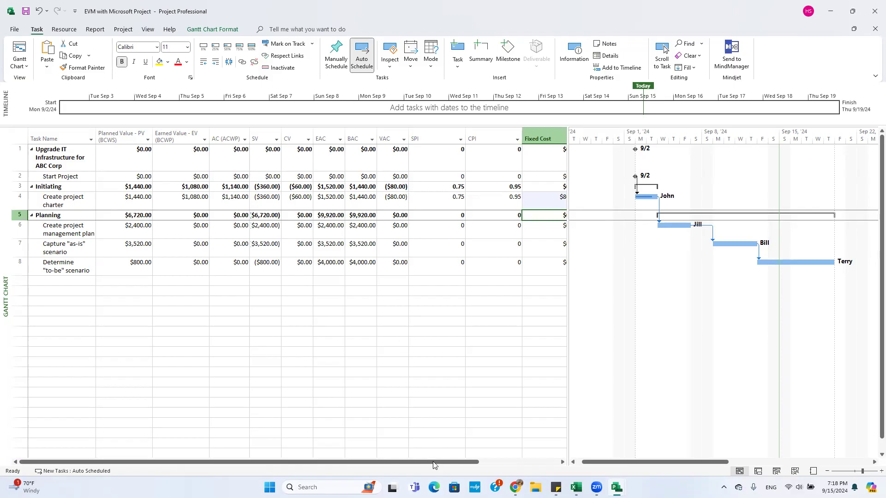
drag(434, 462, 488, 462)
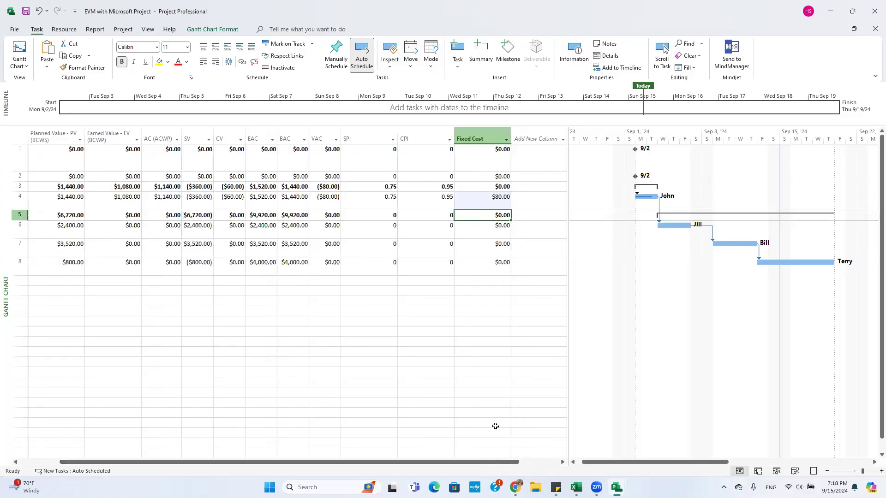
click(498, 200)
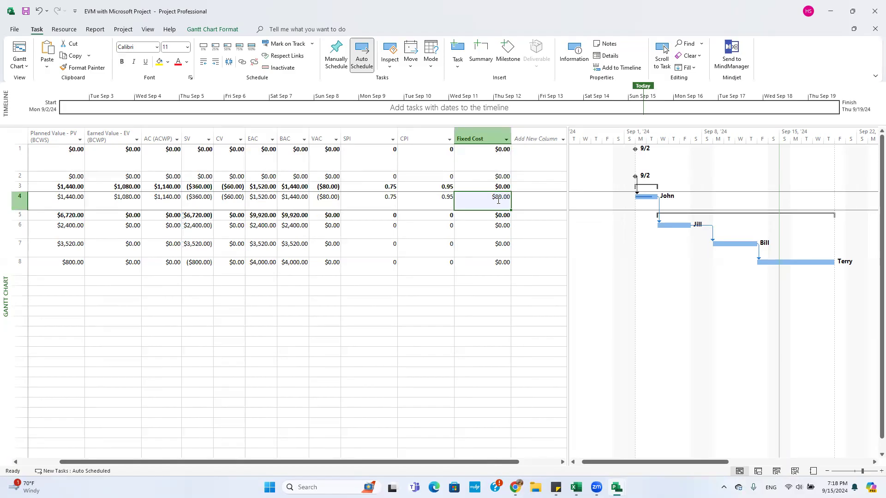
- Set the fixed cost of the Create project charter task to -$100 and review its CV, EAC and BAC values
text(-100)
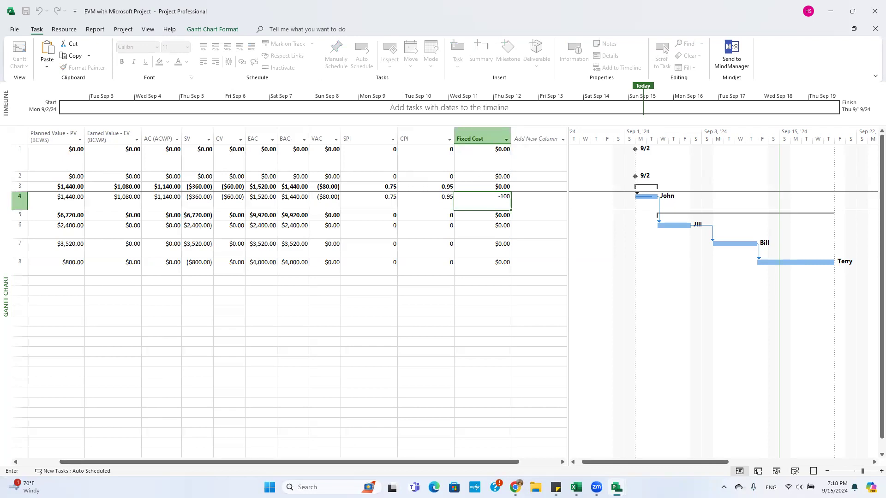
key(Return)
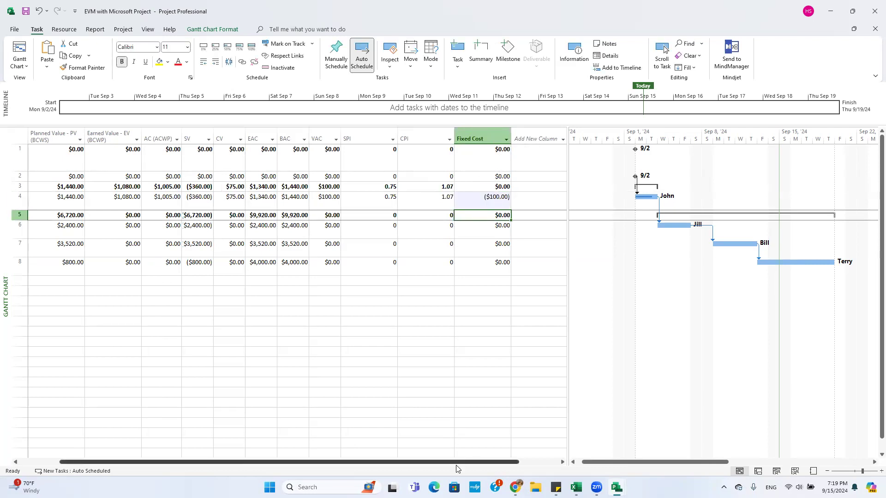
scroll(457, 463, left, 3)
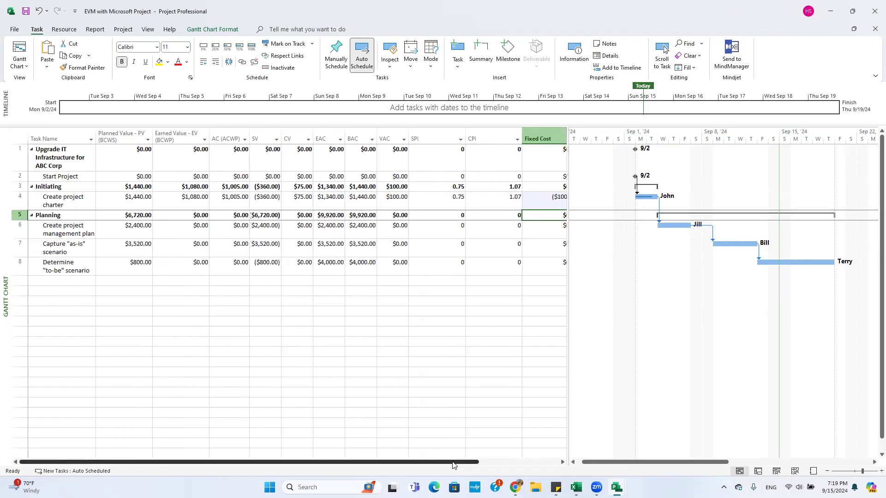
scroll(460, 465, right, 3)
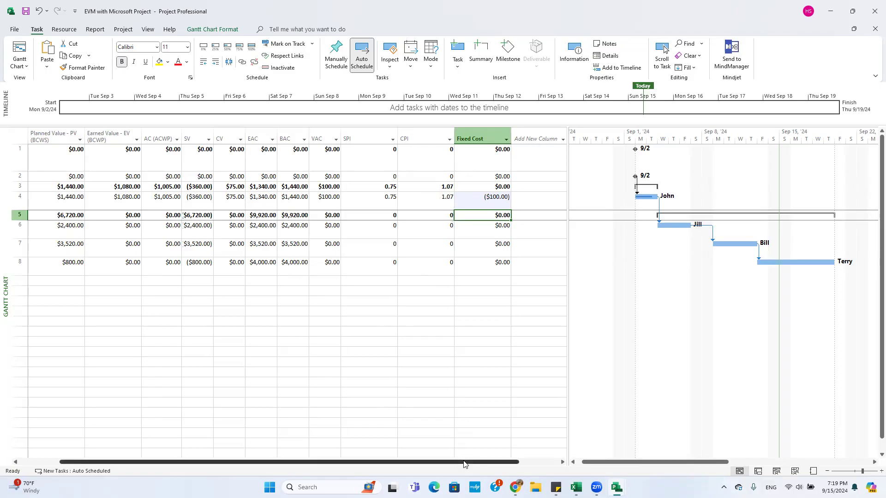
scroll(462, 464, left, 3)
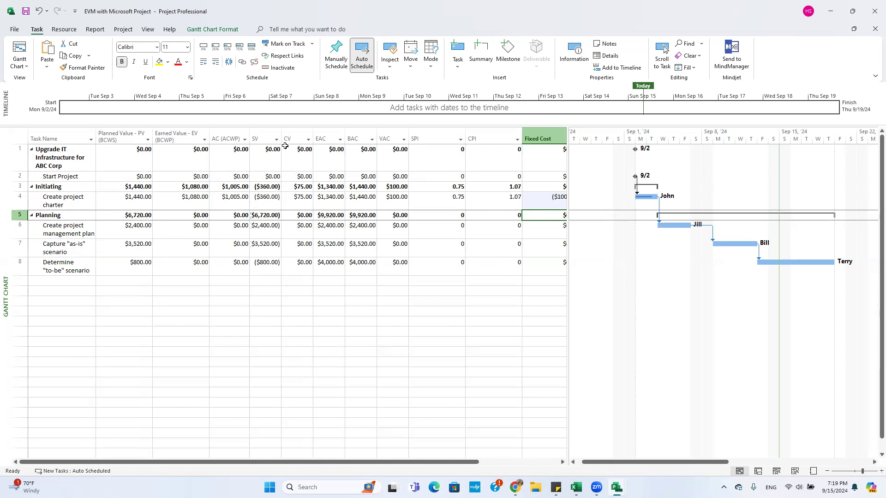
click(303, 199)
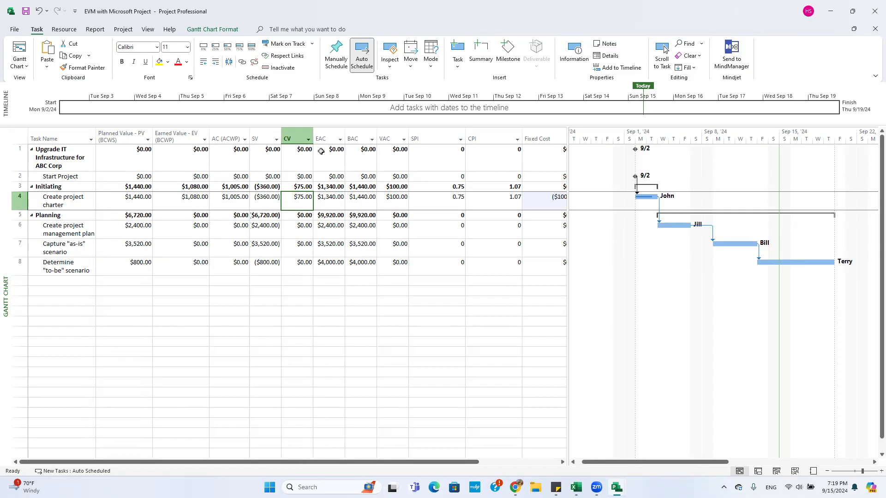
click(332, 203)
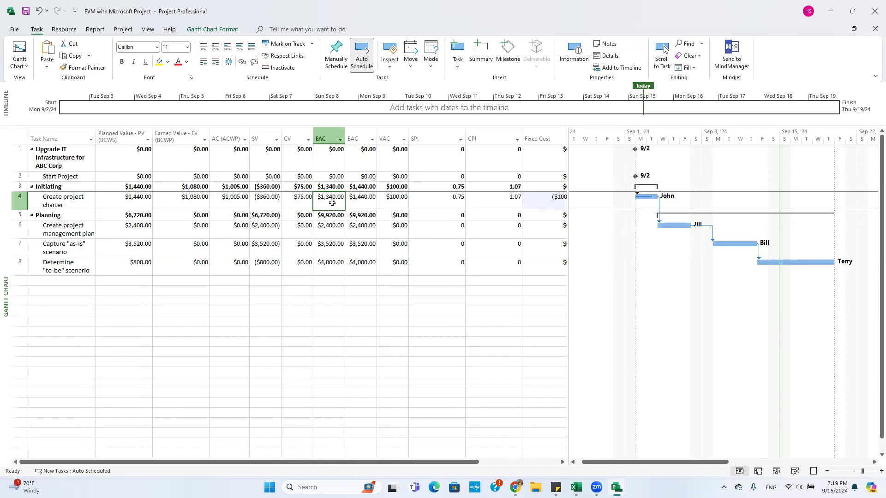
click(368, 204)
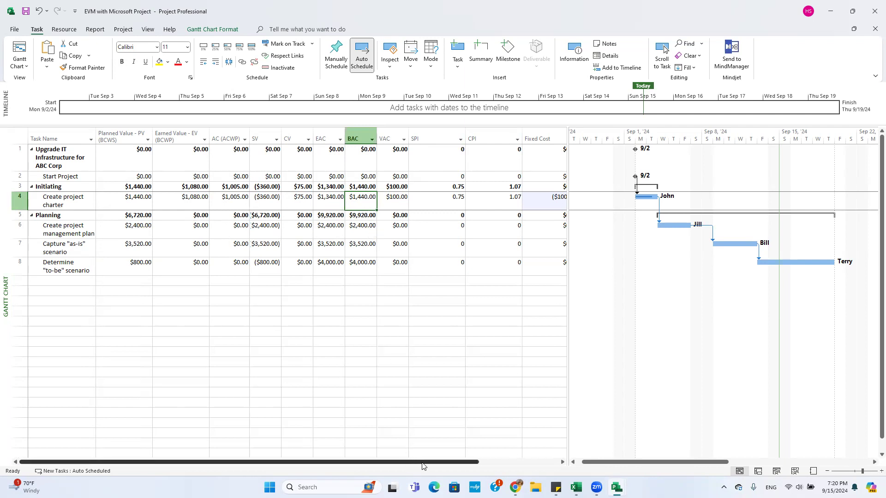
click(495, 465)
drag(488, 467, 388, 466)
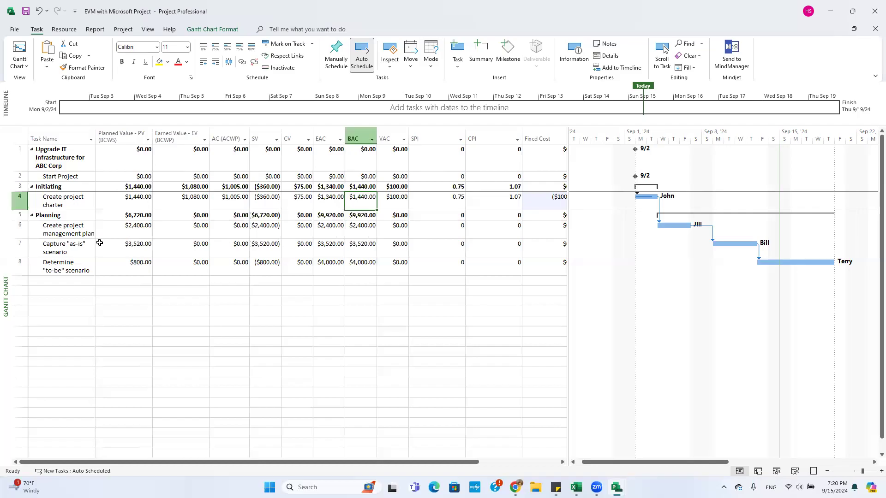
- Go through the Create project management plan, Capture "as-is" scenario and Determine "to-be" scenario tasks and check their earned value columns
click(60, 230)
click(70, 245)
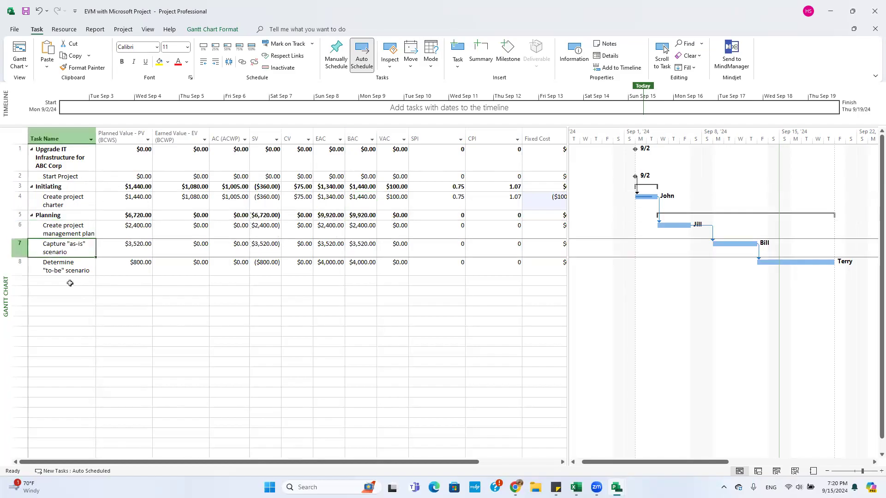
click(70, 270)
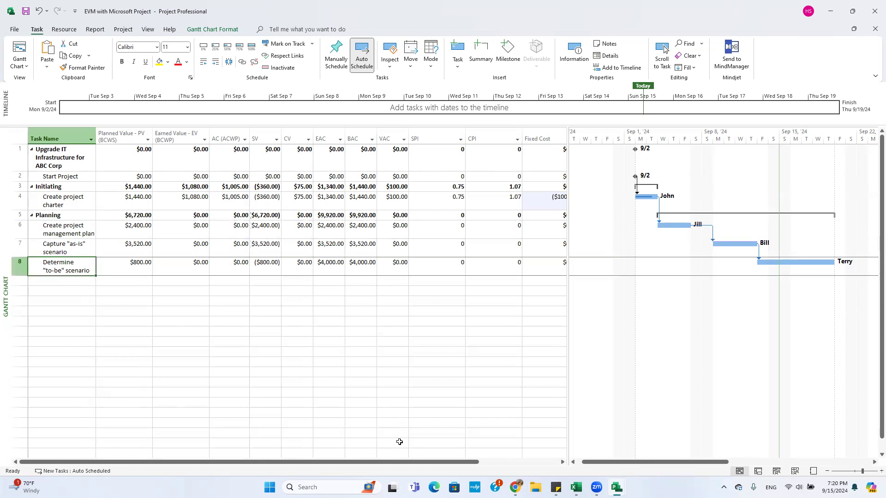
drag(424, 463, 504, 463)
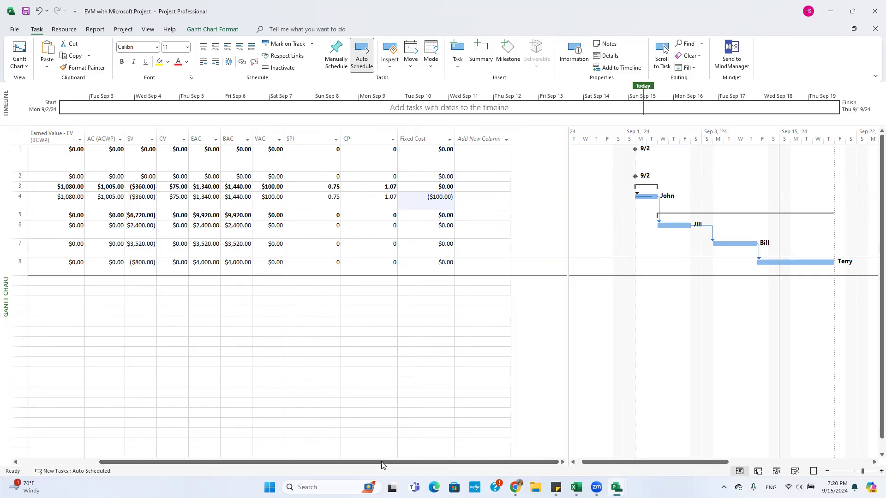
drag(393, 463, 308, 464)
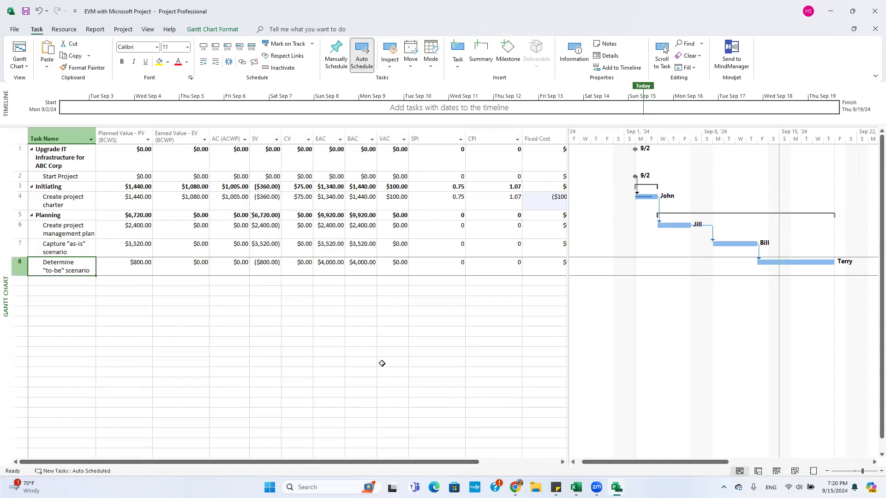